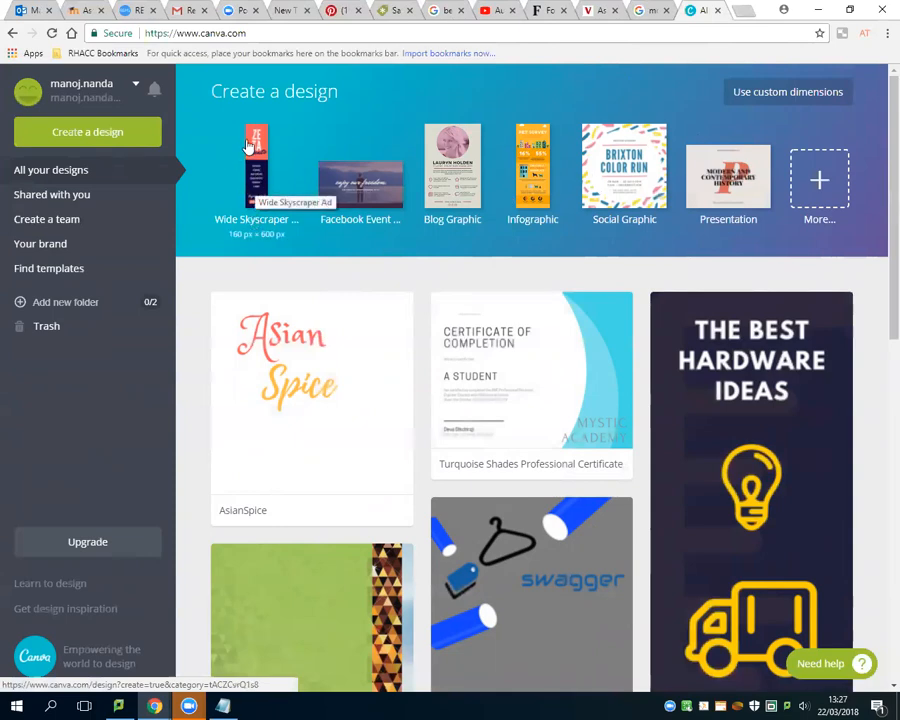
Start a new design using the Wide Skyscraper Ad format, 160 px × 600 px.
{"action": "scroll", "coordinate": [844, 237], "scroll_direction": "down", "scroll_amount": 7}
{"action": "scroll", "coordinate": [348, 426], "scroll_direction": "up", "scroll_amount": 7}
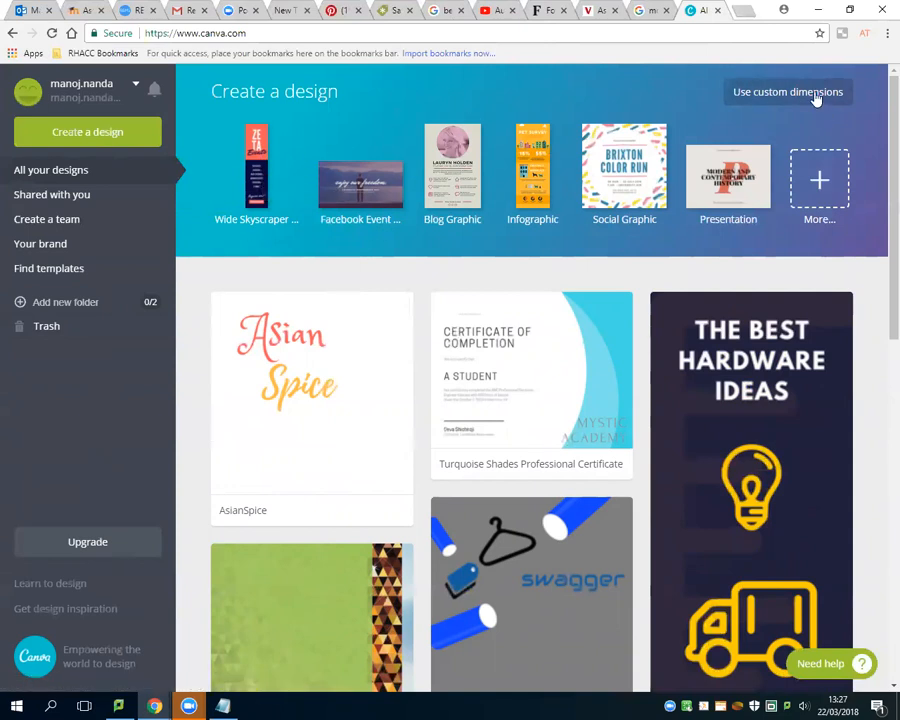
{"action": "left_click", "coordinate": [257, 166]}
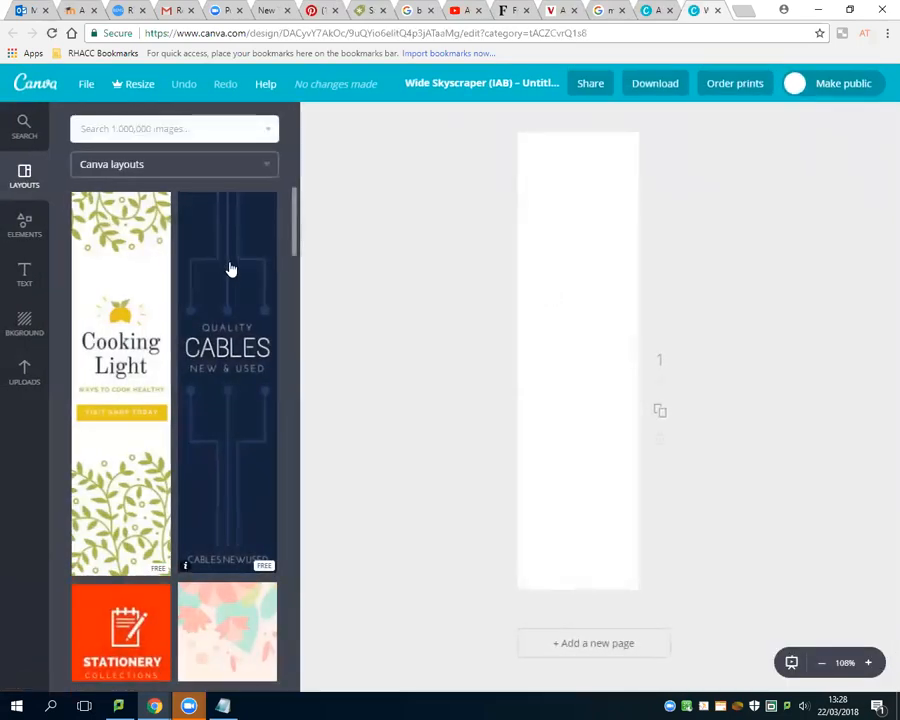
Browse the available skyscraper ad layouts to compare their styles.
{"action": "scroll", "coordinate": [230, 320], "scroll_direction": "down", "scroll_amount": 2}
{"action": "scroll", "coordinate": [228, 350], "scroll_direction": "down", "scroll_amount": 2}
{"action": "scroll", "coordinate": [258, 468], "scroll_direction": "down", "scroll_amount": 3}
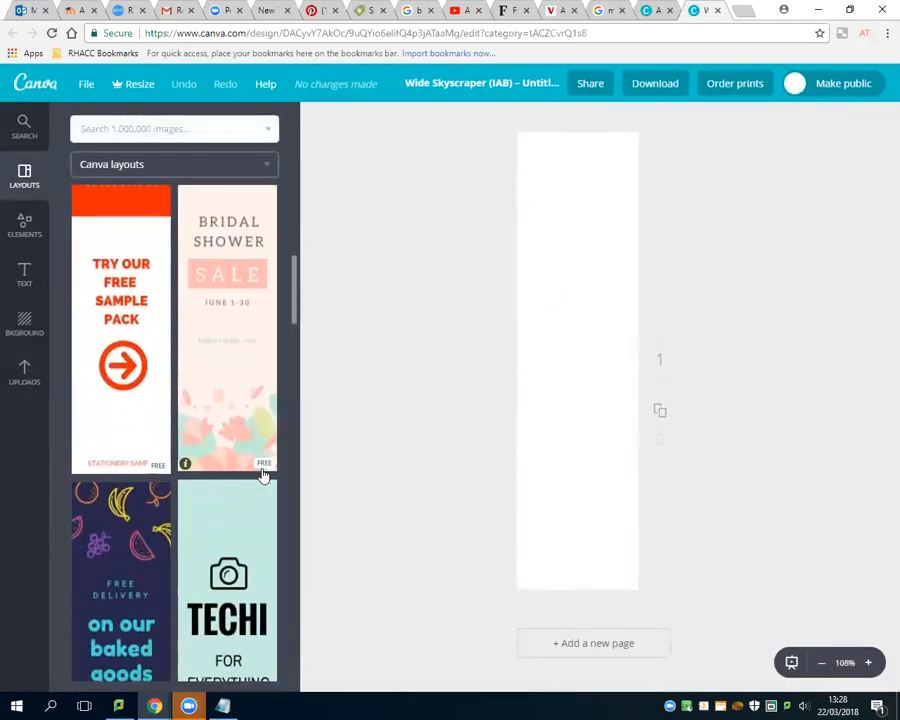
{"action": "scroll", "coordinate": [257, 468], "scroll_direction": "down", "scroll_amount": 3}
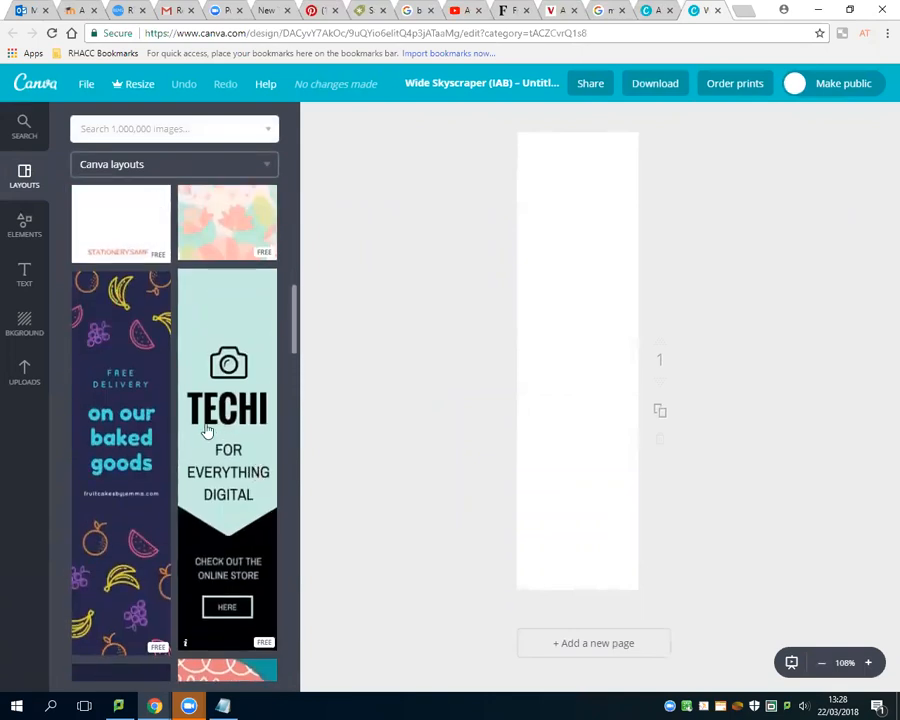
{"action": "scroll", "coordinate": [190, 450], "scroll_direction": "down", "scroll_amount": 1}
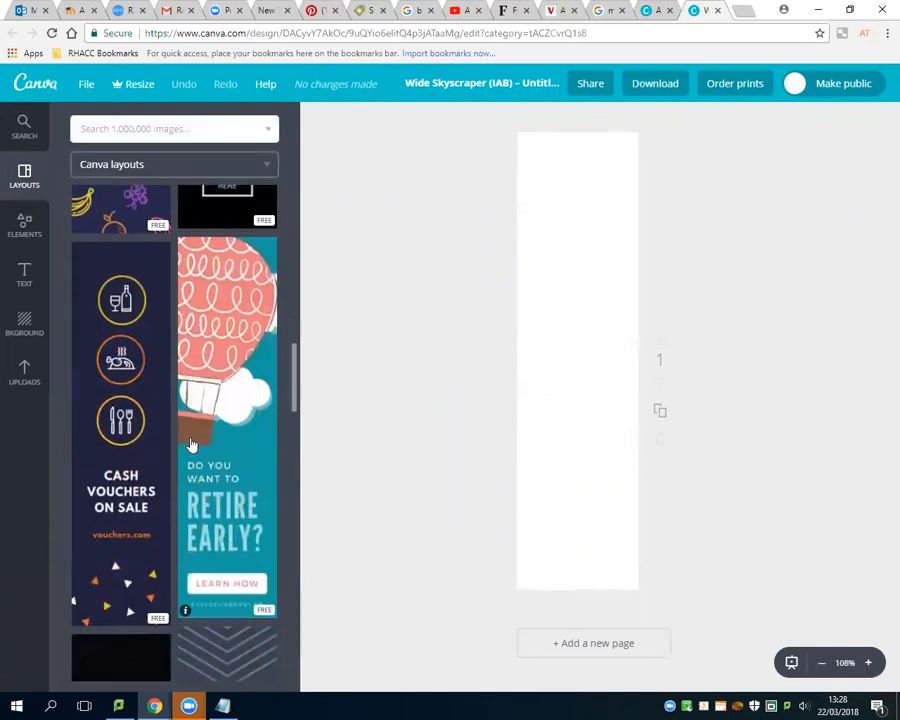
{"action": "scroll", "coordinate": [194, 430], "scroll_direction": "down", "scroll_amount": 4}
{"action": "scroll", "coordinate": [202, 410], "scroll_direction": "down", "scroll_amount": 4}
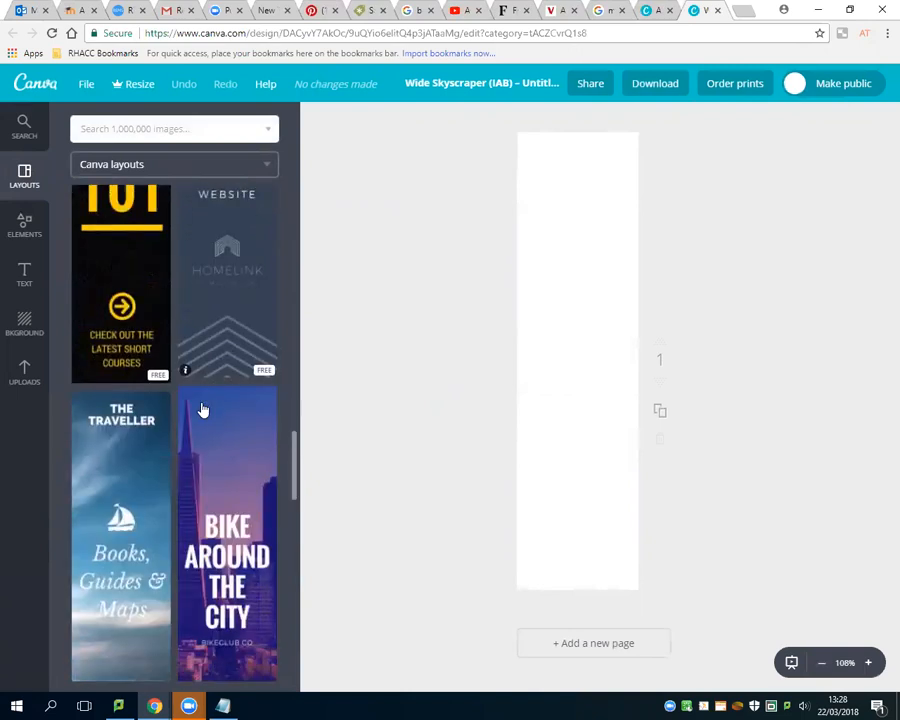
{"action": "scroll", "coordinate": [202, 410], "scroll_direction": "down", "scroll_amount": 8}
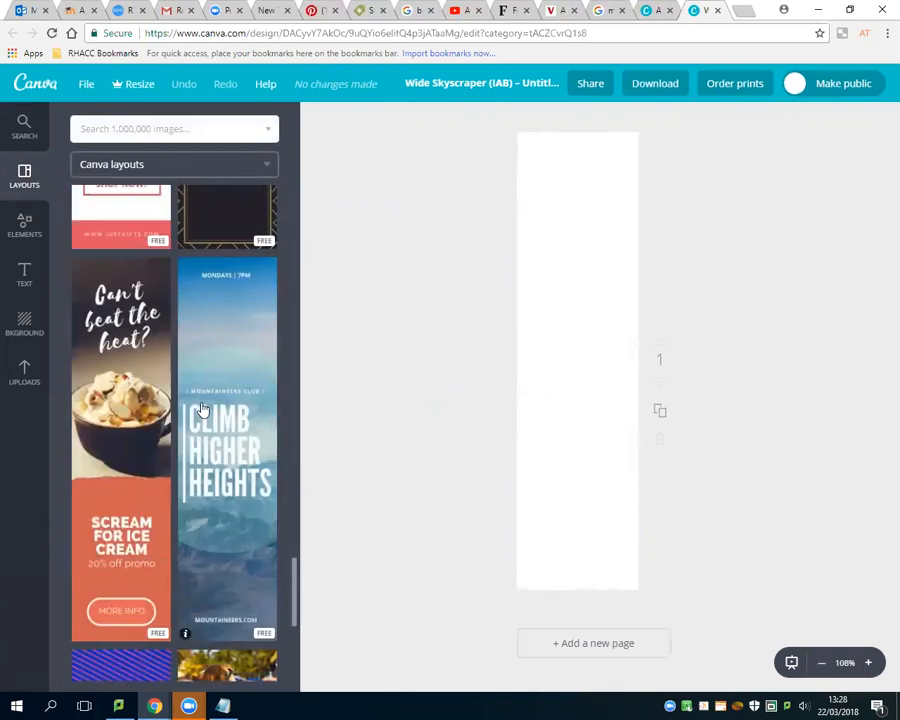
{"action": "scroll", "coordinate": [202, 410], "scroll_direction": "down", "scroll_amount": 2}
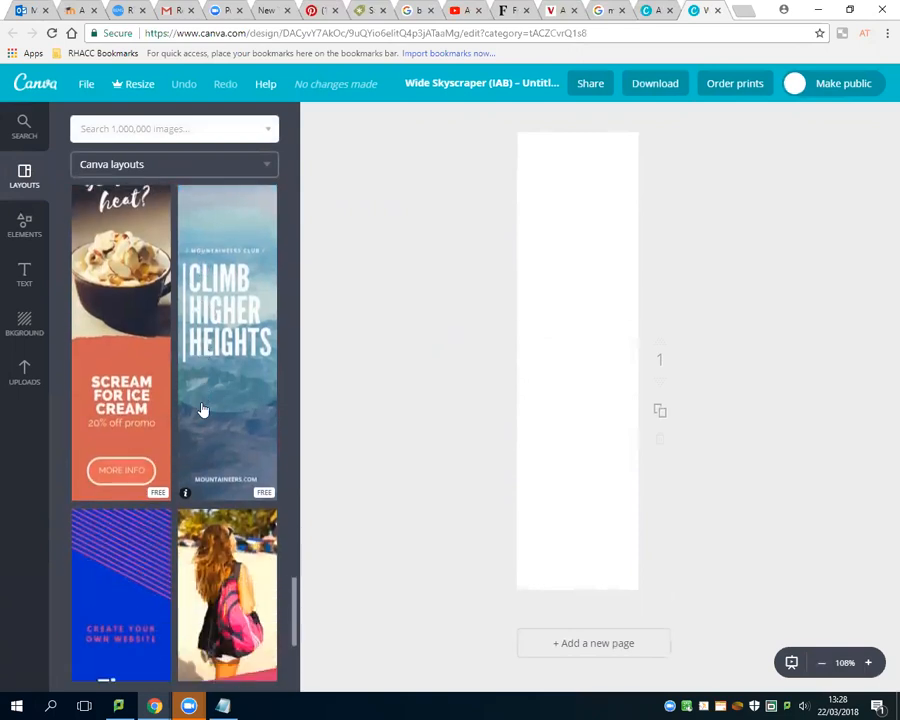
{"action": "scroll", "coordinate": [202, 410], "scroll_direction": "down", "scroll_amount": 1}
{"action": "scroll", "coordinate": [202, 410], "scroll_direction": "down", "scroll_amount": 4}
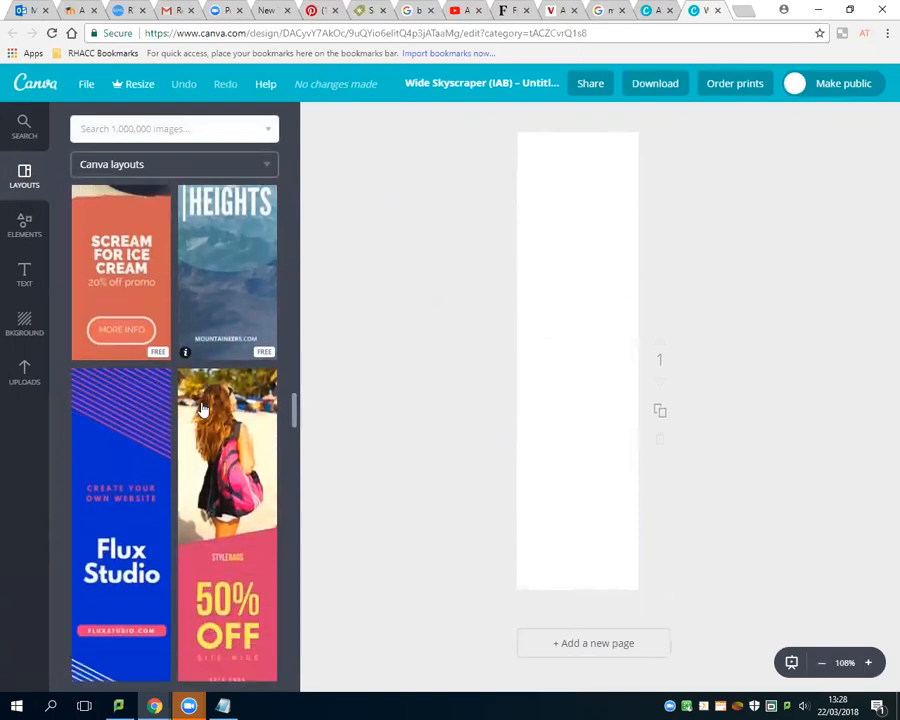
{"action": "scroll", "coordinate": [230, 449], "scroll_direction": "down", "scroll_amount": 3}
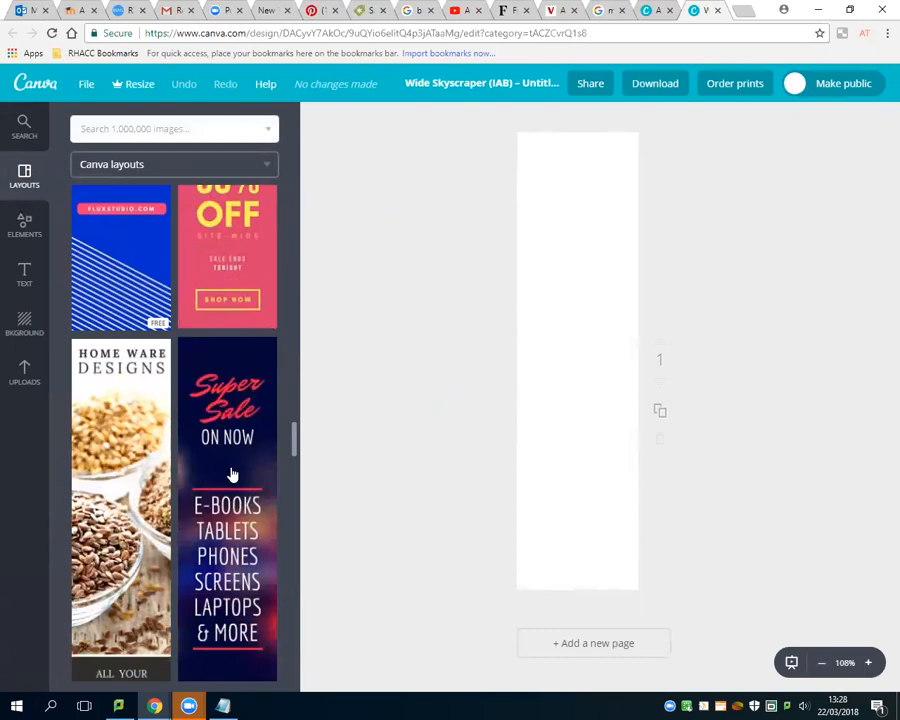
{"action": "scroll", "coordinate": [231, 474], "scroll_direction": "up", "scroll_amount": 15}
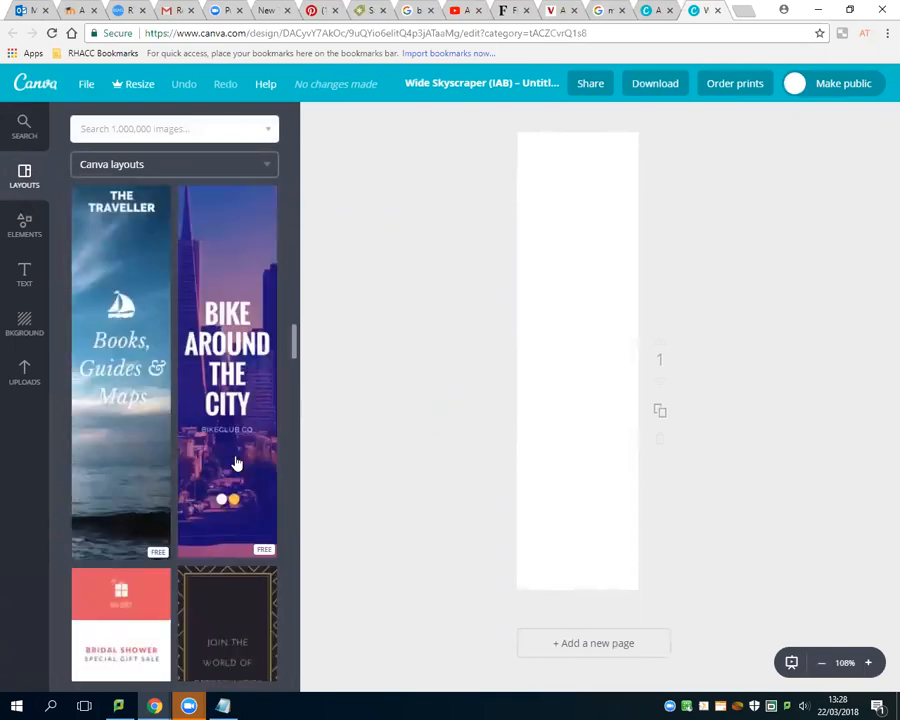
{"action": "scroll", "coordinate": [234, 462], "scroll_direction": "up", "scroll_amount": 12}
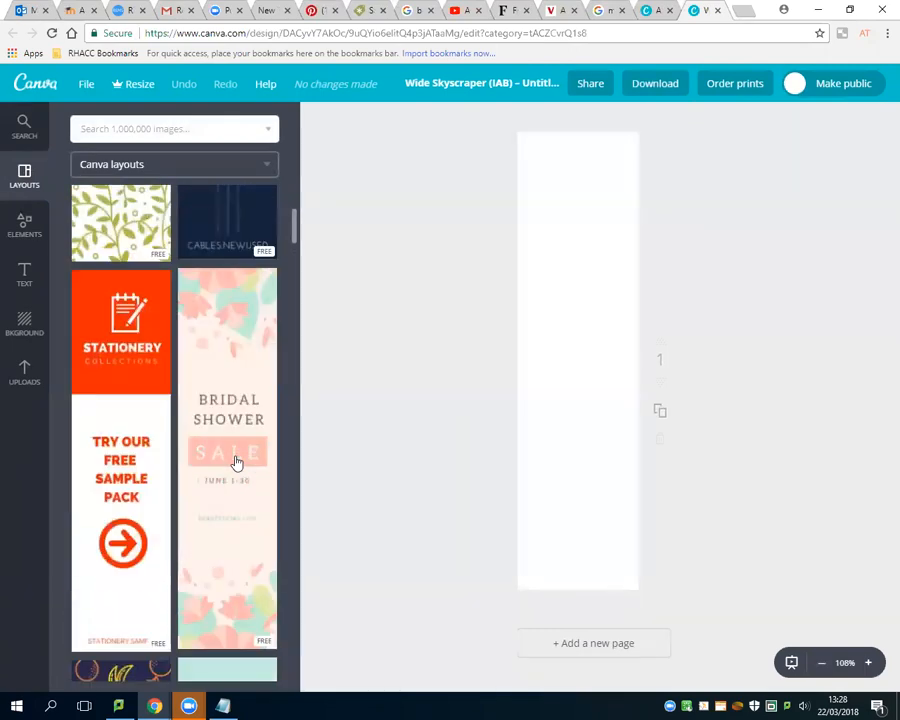
{"action": "scroll", "coordinate": [250, 450], "scroll_direction": "down", "scroll_amount": 6}
{"action": "scroll", "coordinate": [260, 437], "scroll_direction": "up", "scroll_amount": 10}
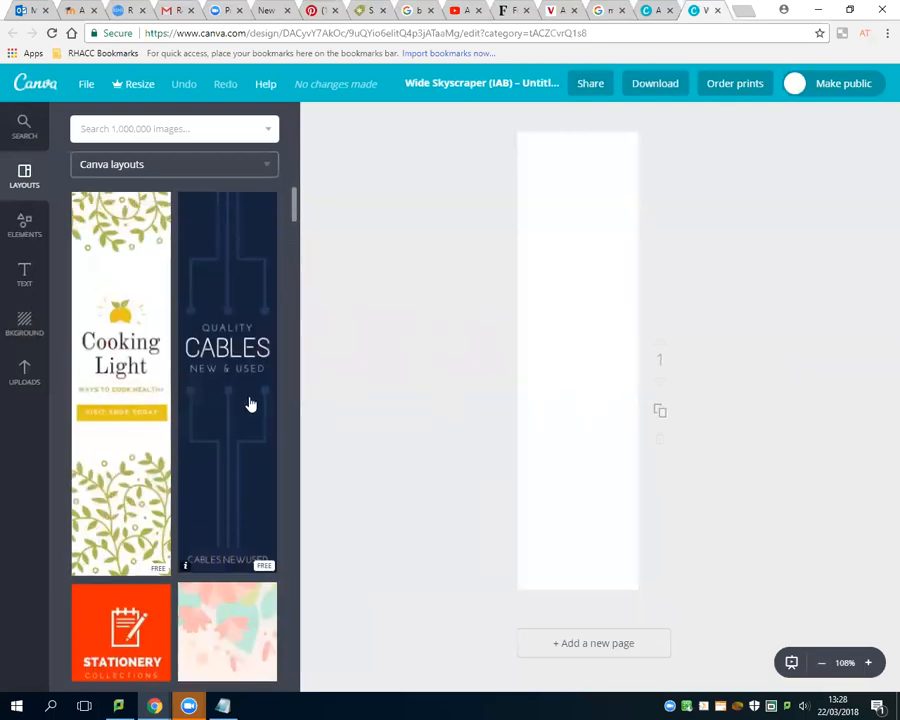
Find the Sports Wear layout with three stacked clothing photos and apply it to the blank page.
{"action": "scroll", "coordinate": [250, 404], "scroll_direction": "down", "scroll_amount": 18}
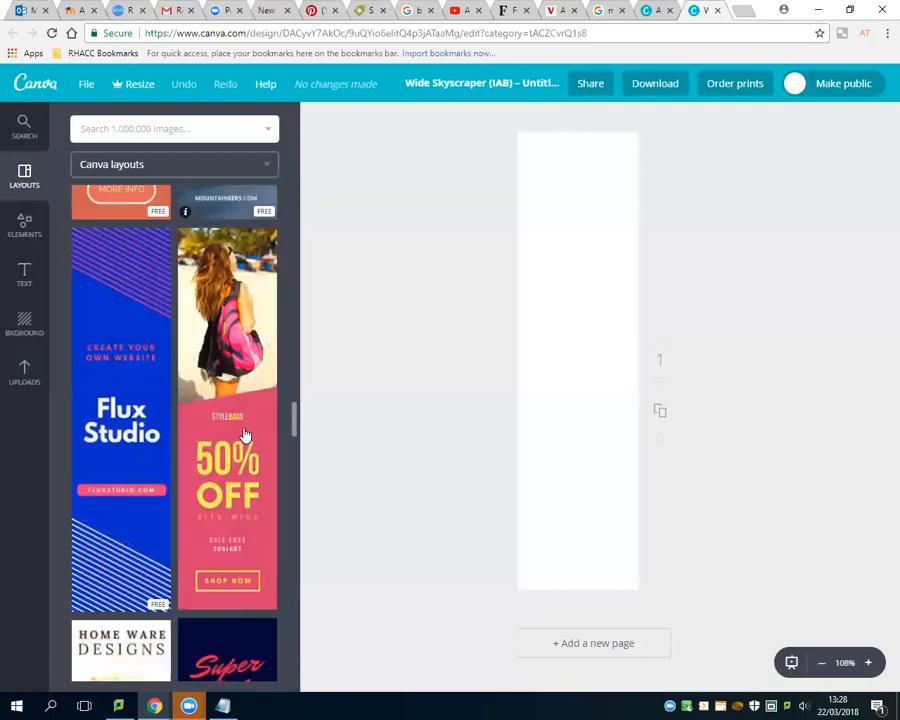
{"action": "scroll", "coordinate": [243, 434], "scroll_direction": "down", "scroll_amount": 4}
{"action": "scroll", "coordinate": [248, 420], "scroll_direction": "up", "scroll_amount": 1}
{"action": "scroll", "coordinate": [246, 410], "scroll_direction": "up", "scroll_amount": 2}
{"action": "scroll", "coordinate": [246, 410], "scroll_direction": "down", "scroll_amount": 7}
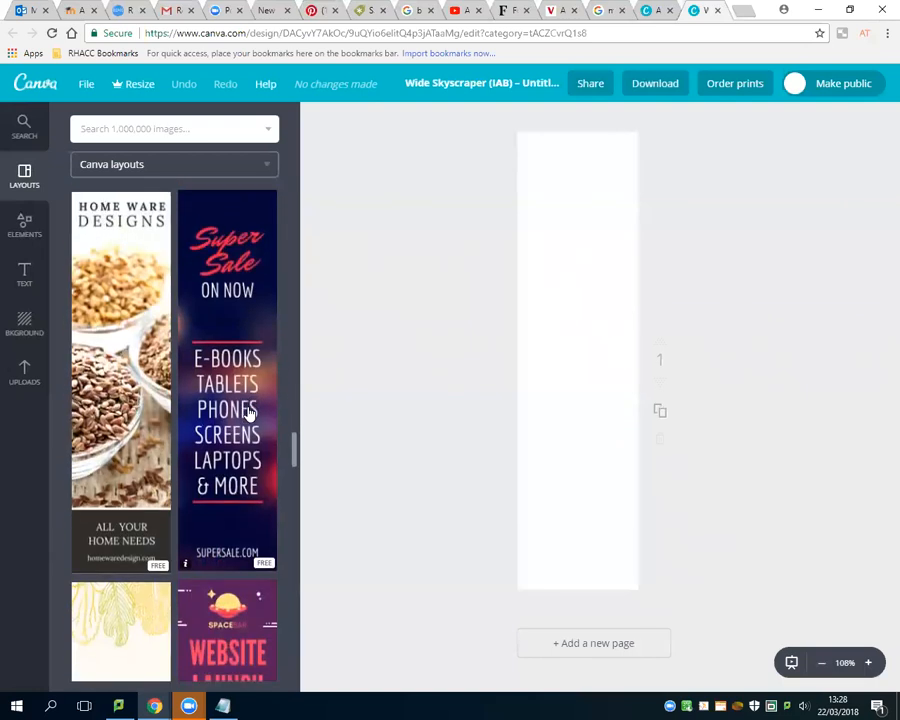
{"action": "scroll", "coordinate": [250, 413], "scroll_direction": "down", "scroll_amount": 6}
{"action": "scroll", "coordinate": [249, 413], "scroll_direction": "down", "scroll_amount": 4}
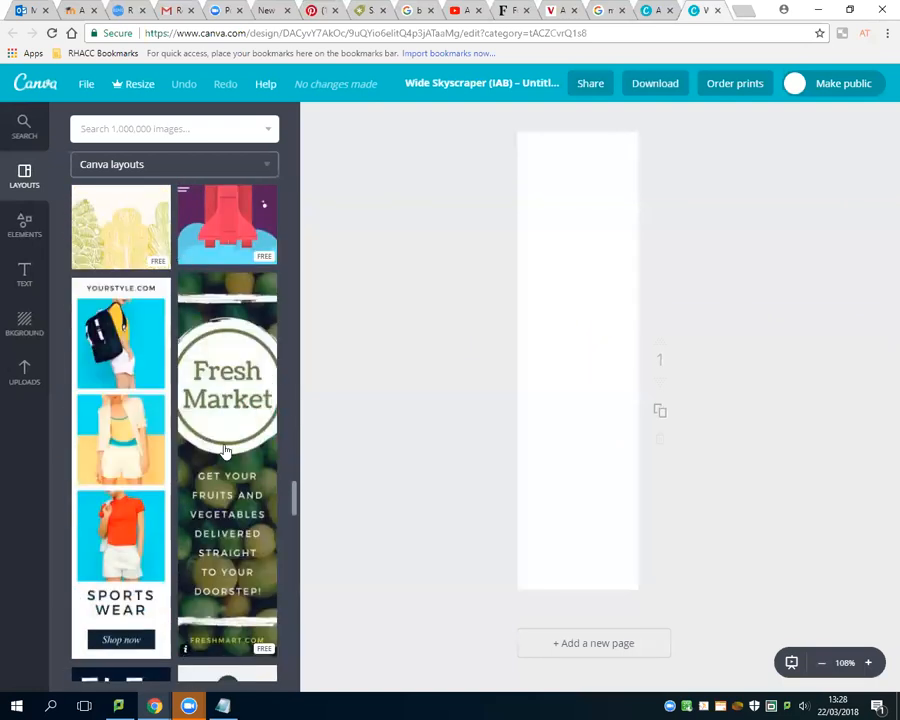
{"action": "scroll", "coordinate": [225, 450], "scroll_direction": "down", "scroll_amount": 3}
{"action": "scroll", "coordinate": [225, 450], "scroll_direction": "up", "scroll_amount": 4}
{"action": "scroll", "coordinate": [225, 450], "scroll_direction": "down", "scroll_amount": 2}
{"action": "left_click_drag", "start_coordinate": [104, 366], "coordinate": [566, 368]}
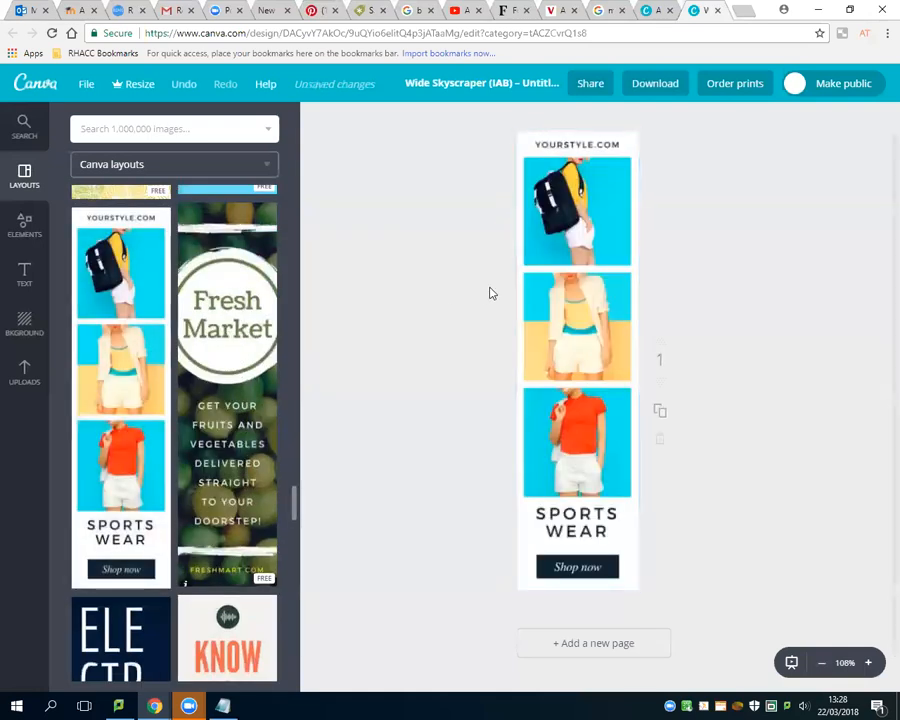
Replace the YOURSTYLE.COM heading above the photos with MODE.COM.
{"action": "left_click", "coordinate": [588, 145]}
{"action": "double_click", "coordinate": [590, 144]}
{"action": "triple_click", "coordinate": [590, 144]}
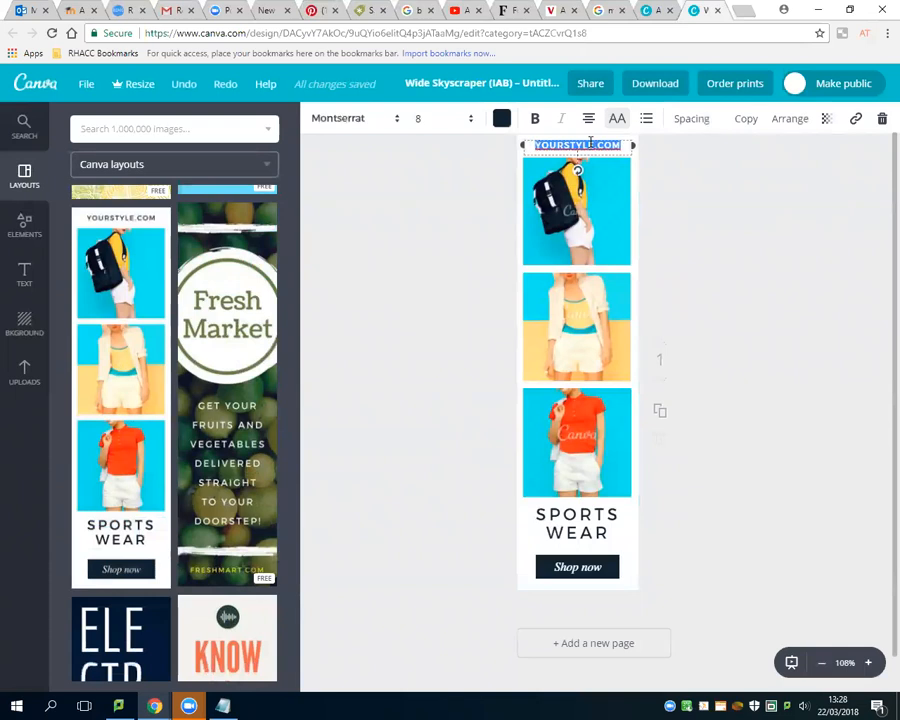
{"action": "type", "text": "MODE/CPM"}
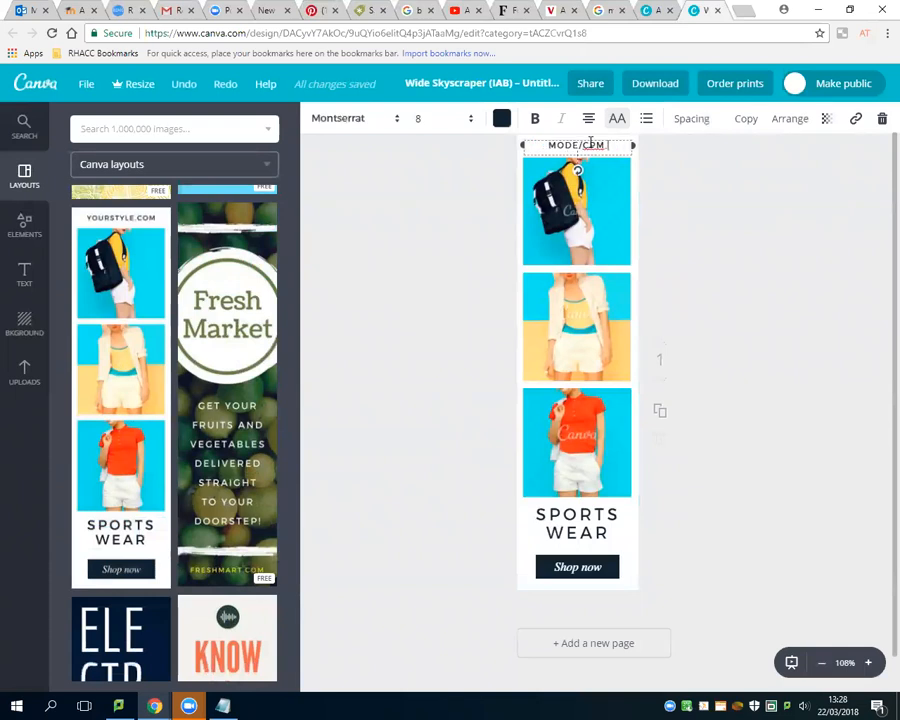
{"action": "key", "text": "BackSpace"}
{"action": "key", "text": "BackSpace"}
{"action": "key", "text": "BackSpace"}
{"action": "key", "text": "BackSpace"}
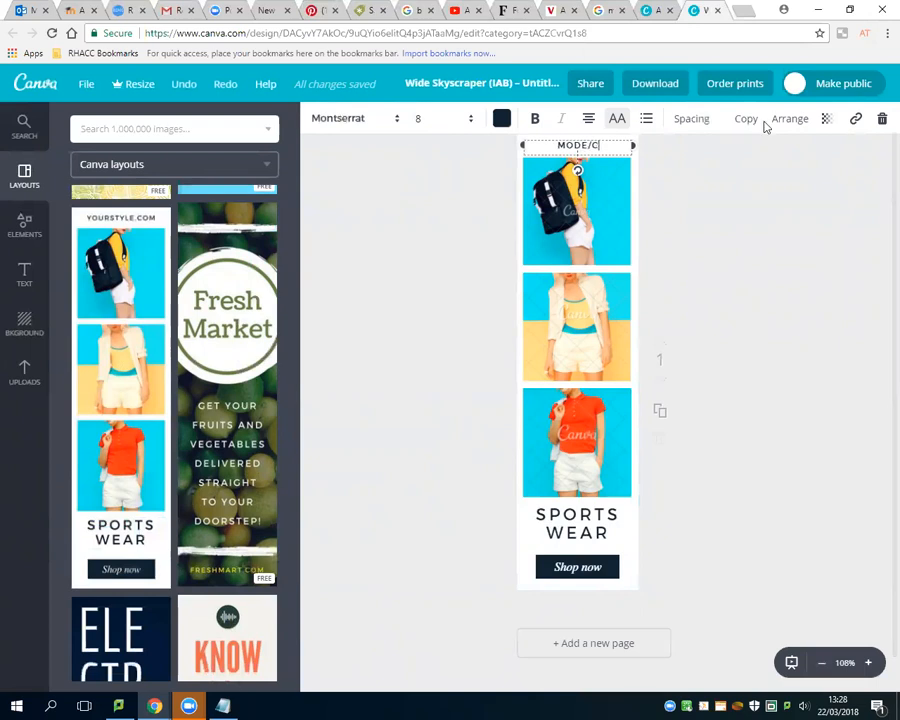
{"action": "type", "text": ".com"}
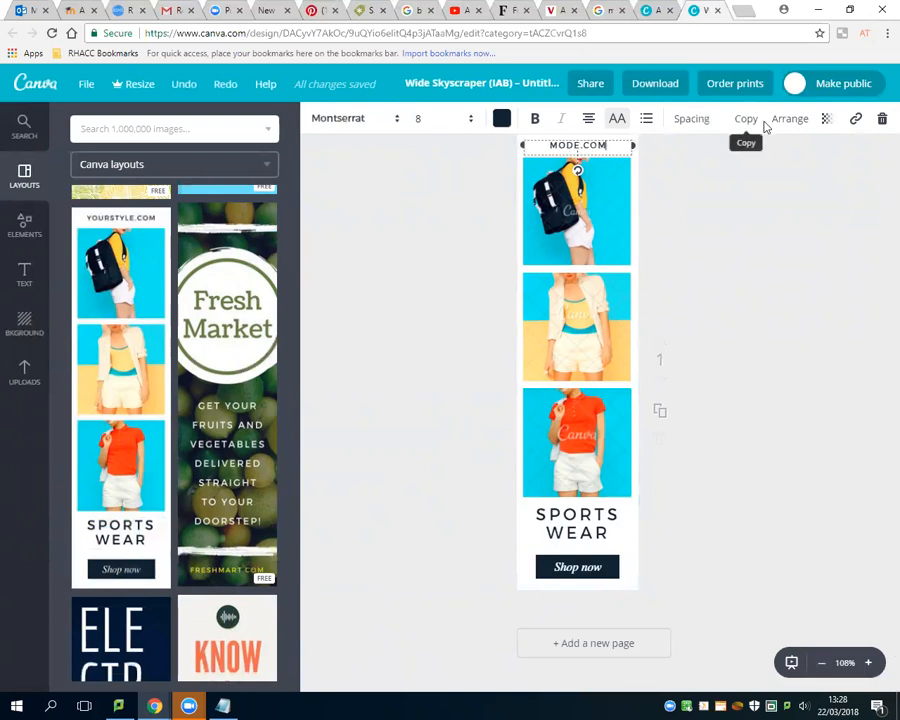
{"action": "left_click", "coordinate": [583, 195]}
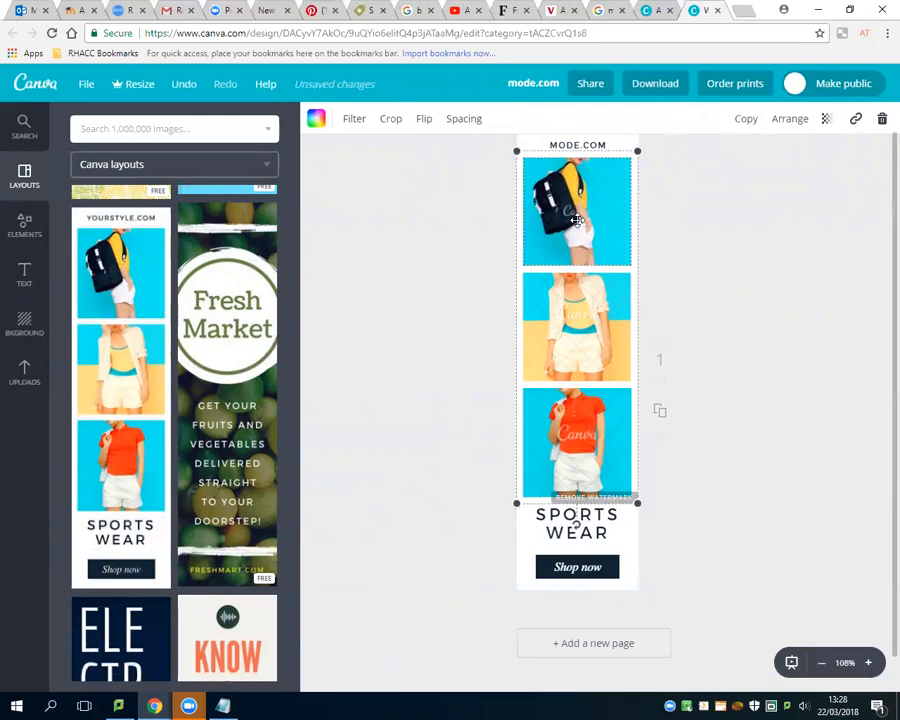
{"action": "double_click", "coordinate": [577, 220]}
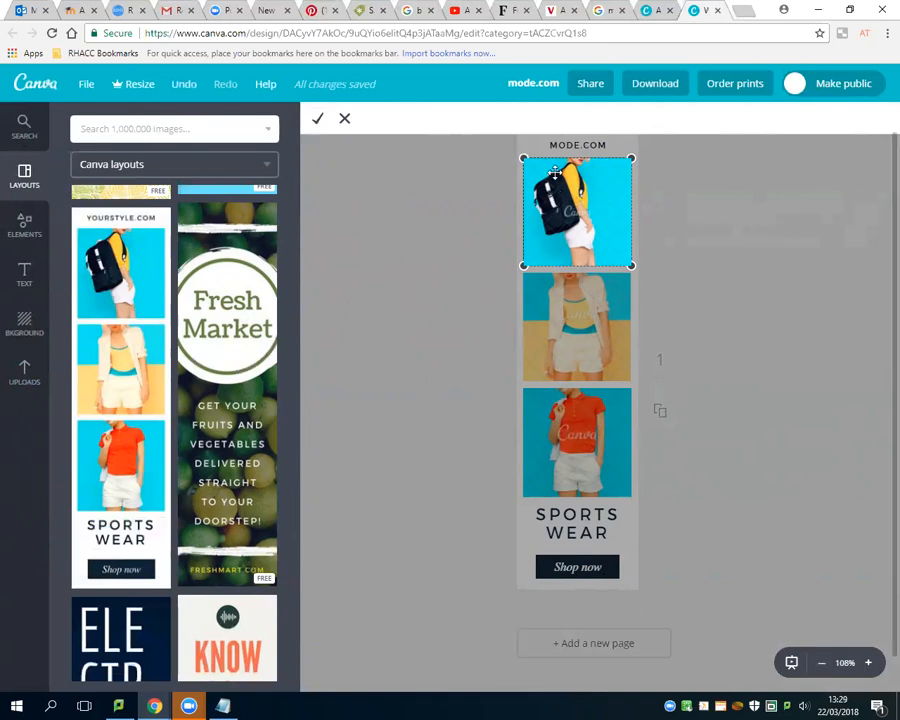
{"action": "left_click", "coordinate": [345, 120]}
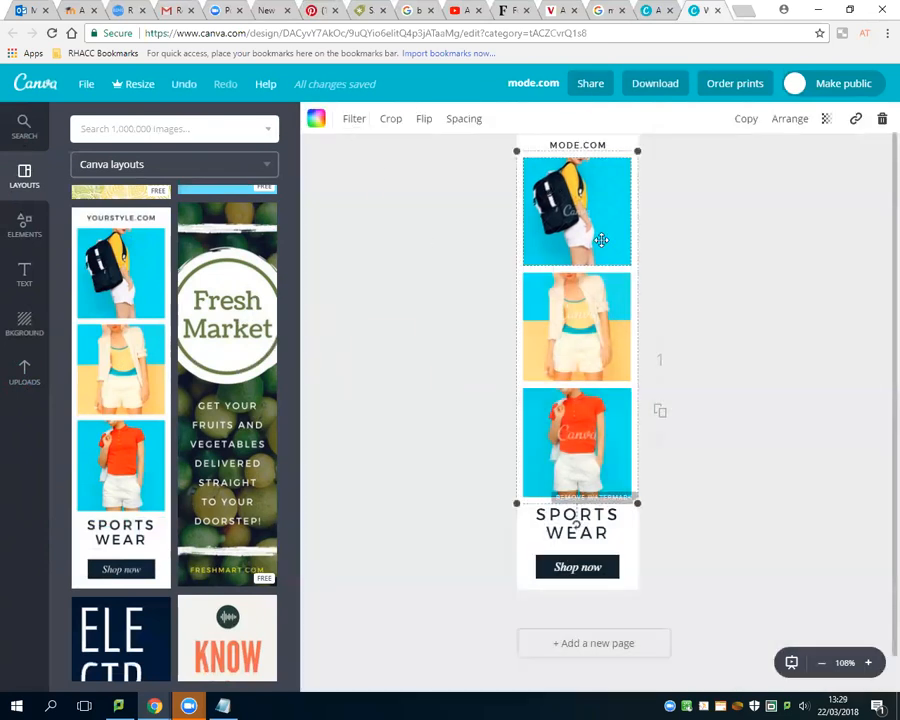
{"action": "double_click", "coordinate": [565, 207]}
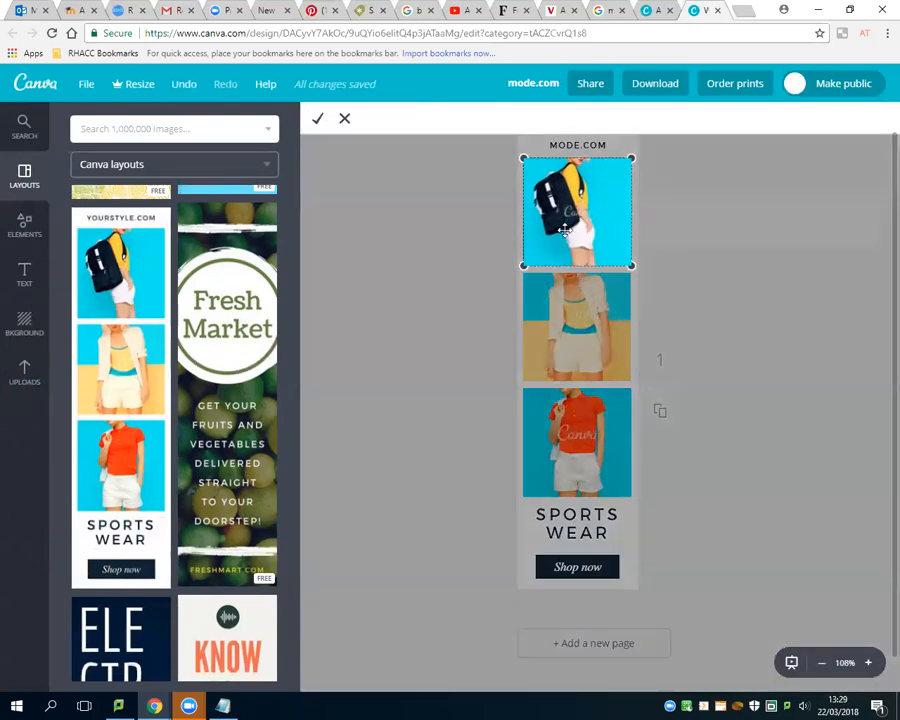
{"action": "left_click", "coordinate": [344, 119]}
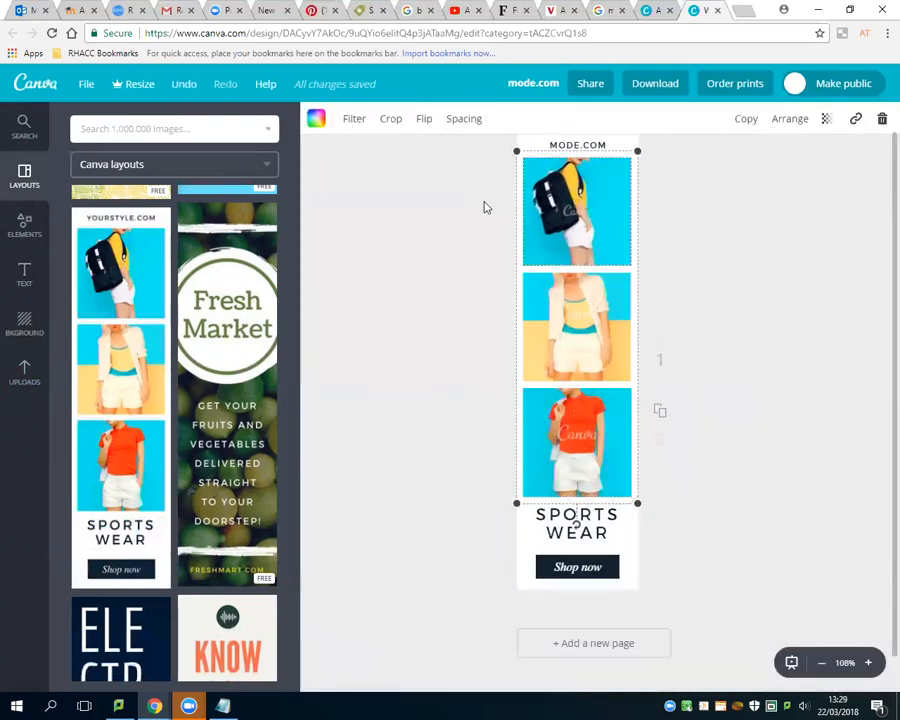
Search the image library for "trousers".
{"action": "left_click", "coordinate": [133, 127]}
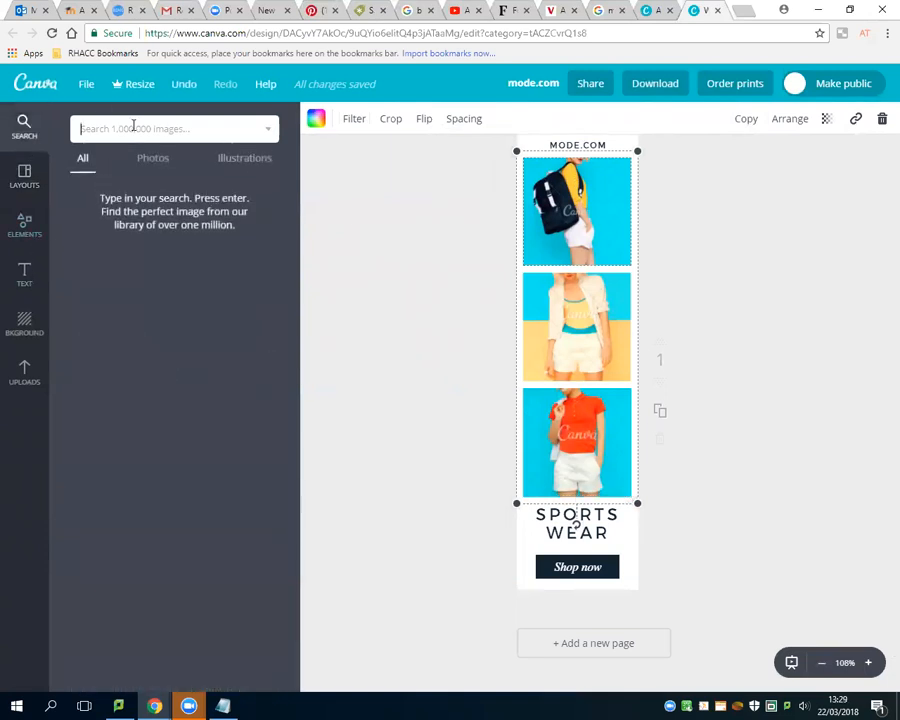
{"action": "type", "text": "trous"}
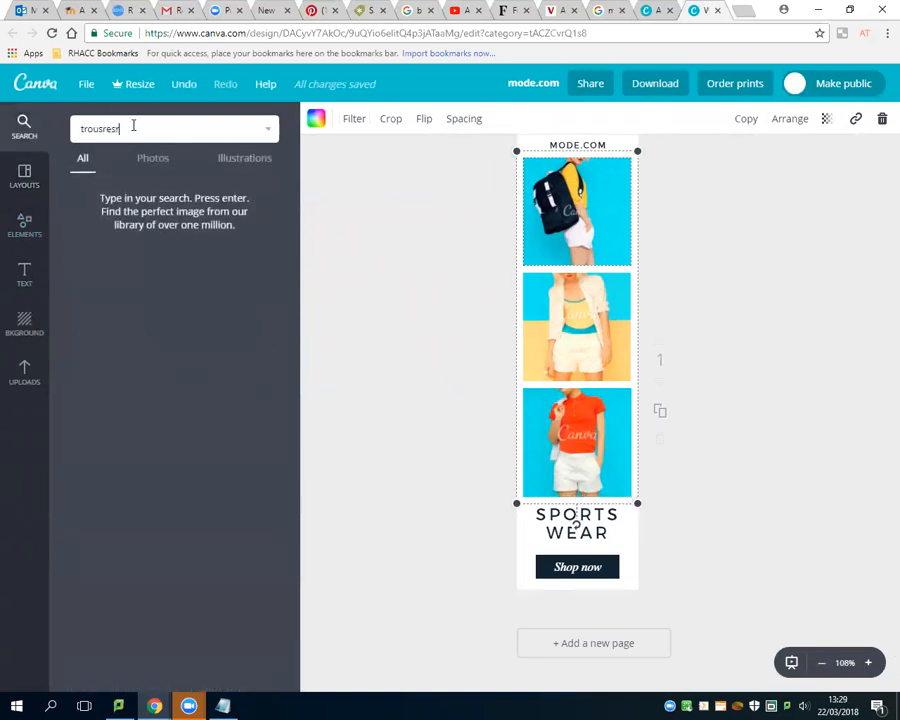
{"action": "type", "text": "ers"}
{"action": "key", "text": "Return"}
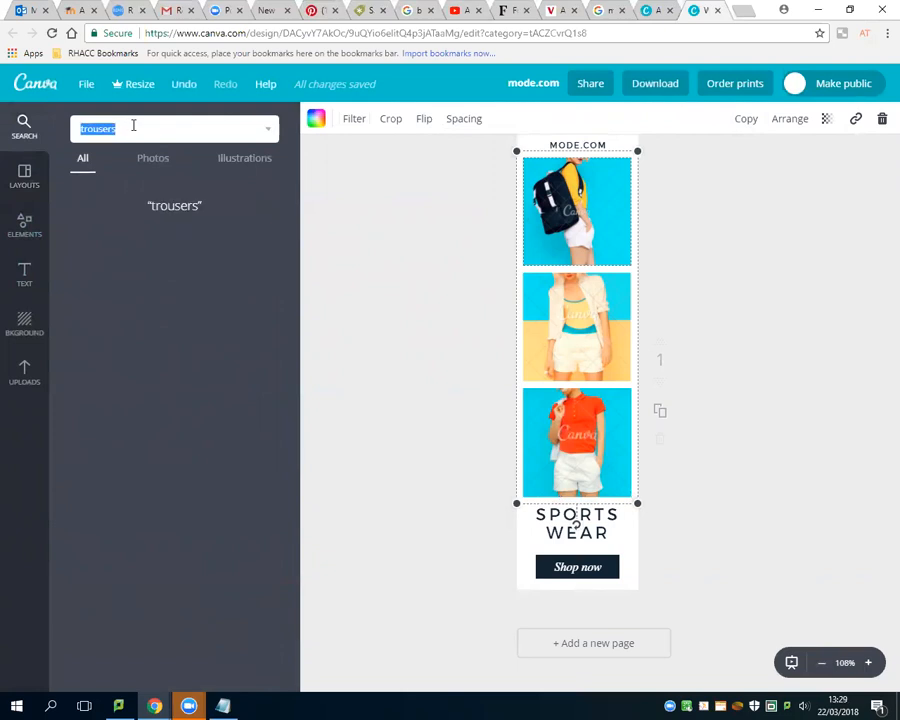
Find the cutout of the man in a light shirt and dark trousers and add it to the ad.
{"action": "scroll", "coordinate": [220, 384], "scroll_direction": "down", "scroll_amount": 2}
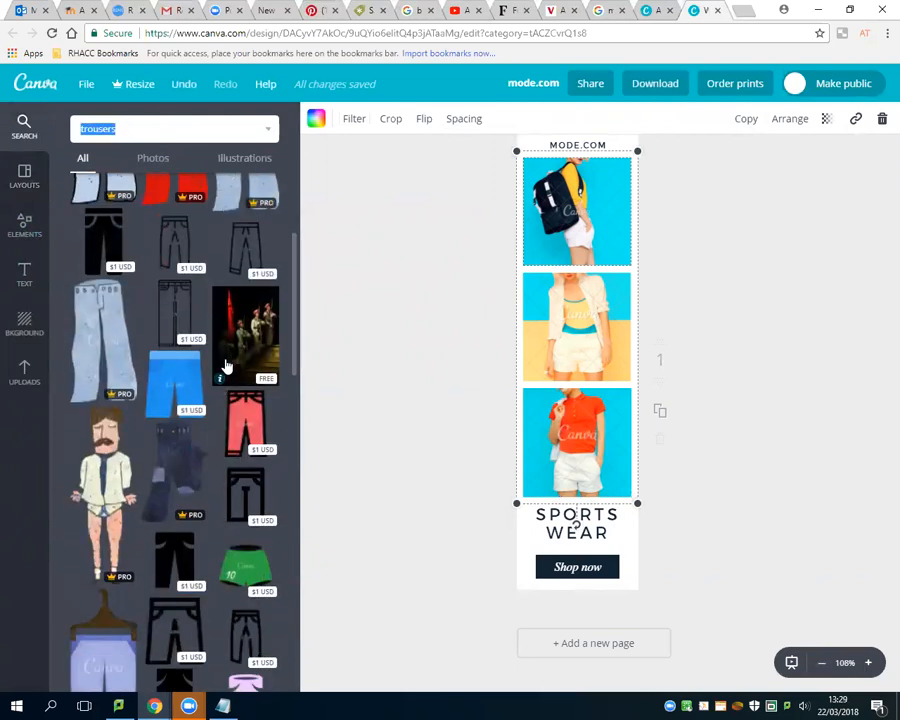
{"action": "scroll", "coordinate": [225, 370], "scroll_direction": "down", "scroll_amount": 4}
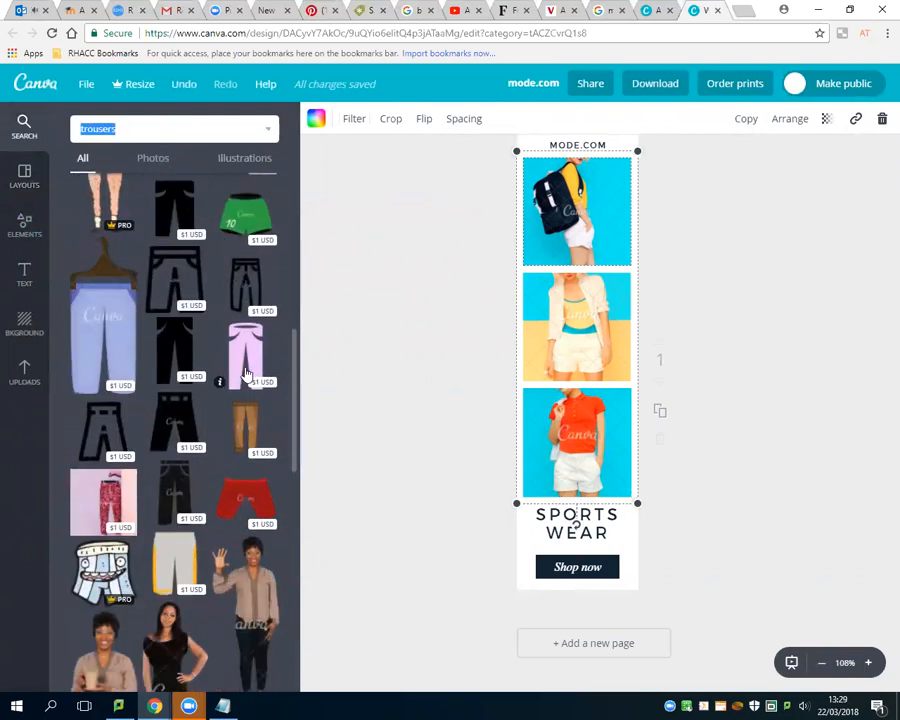
{"action": "scroll", "coordinate": [246, 374], "scroll_direction": "up", "scroll_amount": 2}
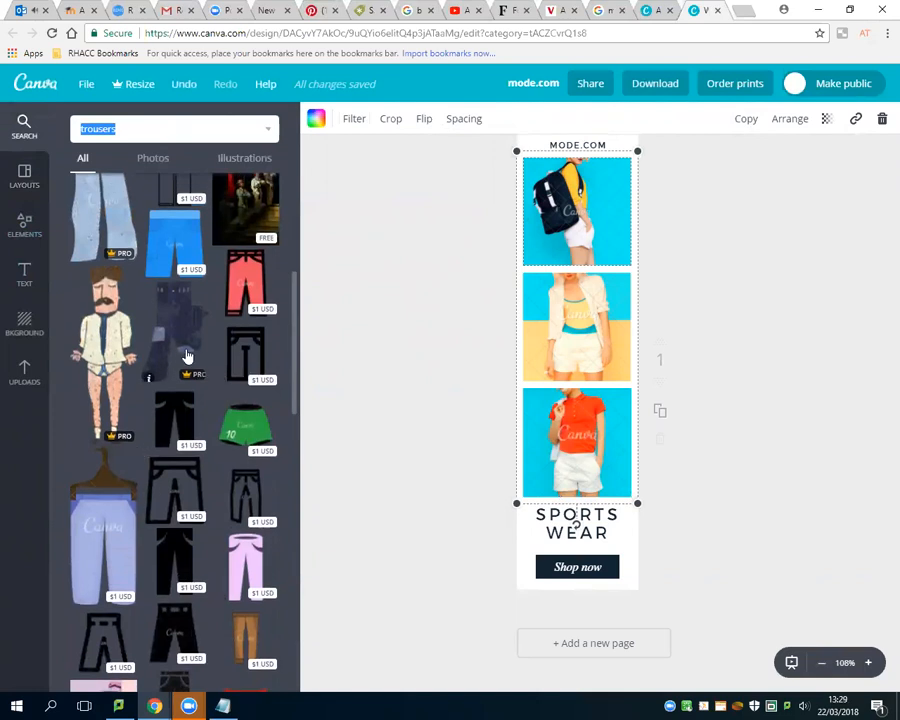
{"action": "scroll", "coordinate": [184, 358], "scroll_direction": "up", "scroll_amount": 2}
{"action": "scroll", "coordinate": [184, 358], "scroll_direction": "up", "scroll_amount": 2}
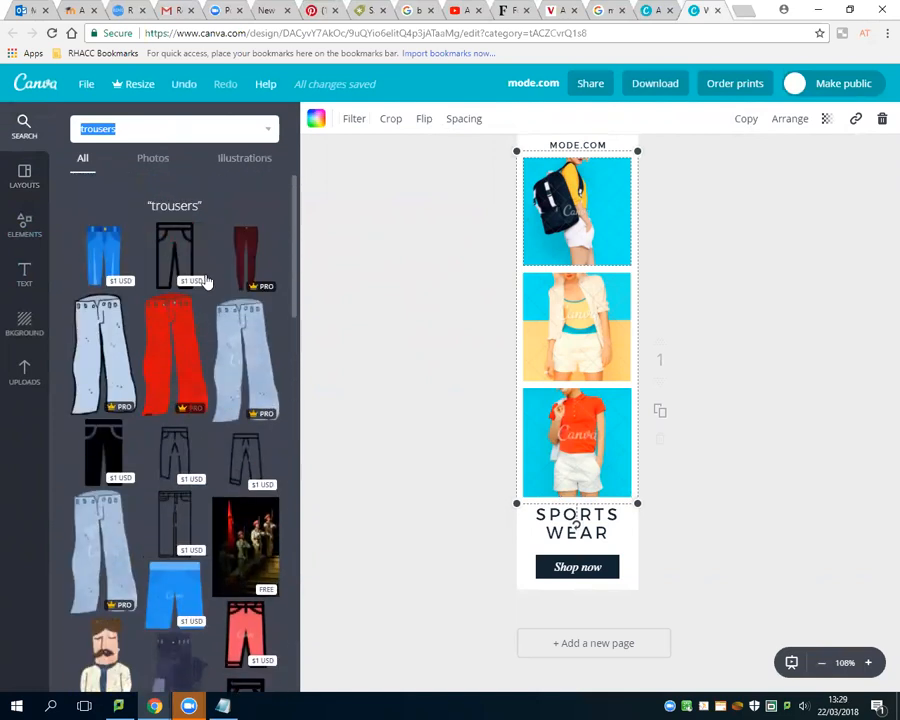
{"action": "scroll", "coordinate": [203, 300], "scroll_direction": "down", "scroll_amount": 4}
{"action": "scroll", "coordinate": [120, 382], "scroll_direction": "down", "scroll_amount": 4}
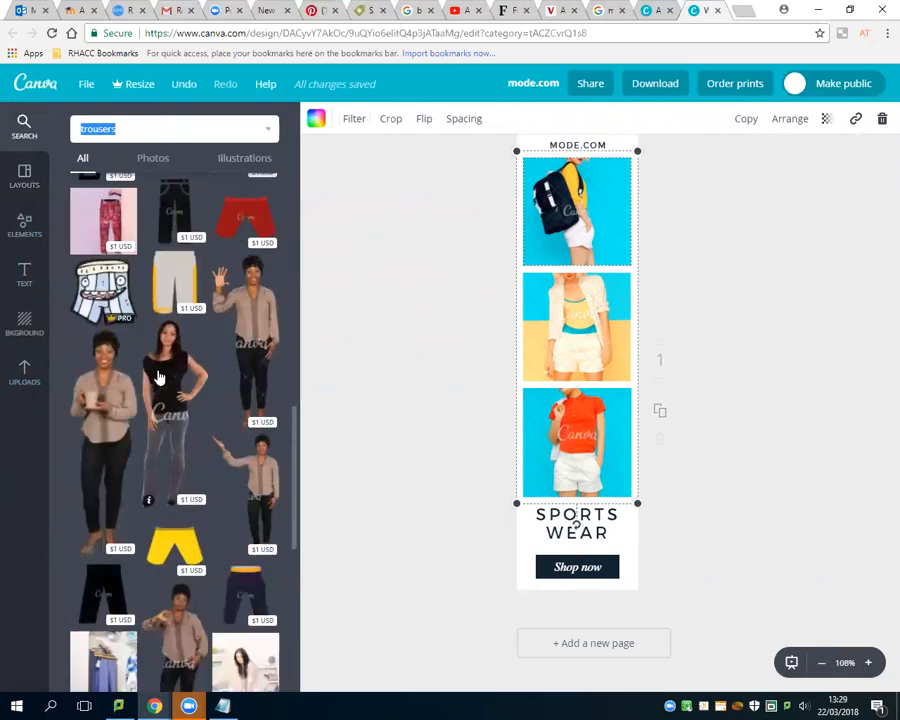
{"action": "scroll", "coordinate": [253, 275], "scroll_direction": "down", "scroll_amount": 5}
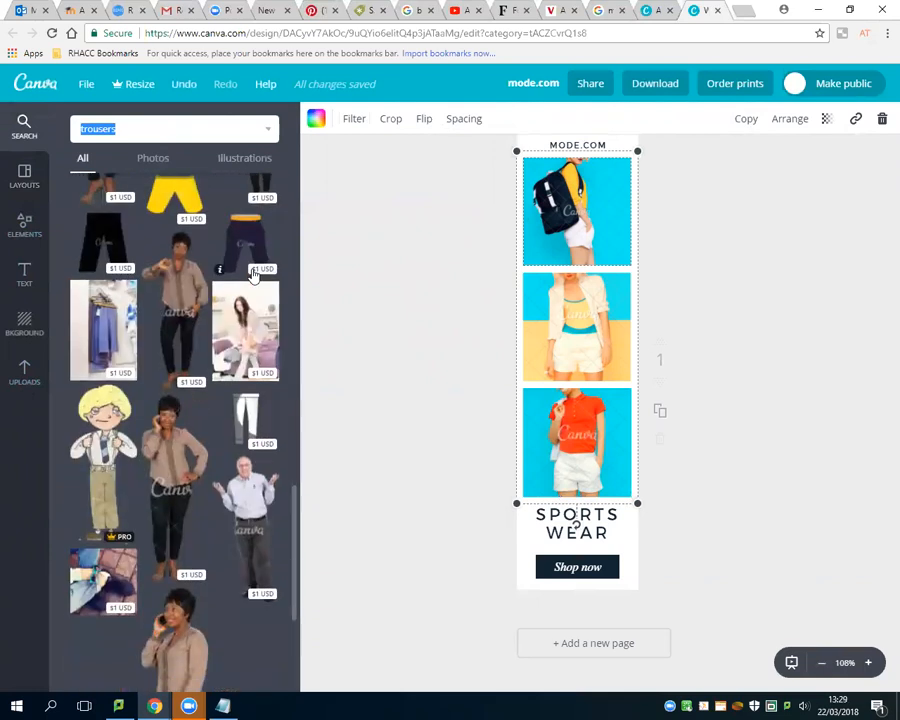
{"action": "left_click_drag", "start_coordinate": [250, 396], "coordinate": [598, 372]}
Resize the man cutout and reposition it over the stacked clothing photos.
{"action": "scroll", "coordinate": [597, 305], "scroll_direction": "up", "scroll_amount": 1}
{"action": "left_click_drag", "start_coordinate": [596, 297], "coordinate": [592, 250]}
{"action": "left_click_drag", "start_coordinate": [537, 234], "coordinate": [550, 283]}
{"action": "left_click_drag", "start_coordinate": [584, 346], "coordinate": [590, 224]}
Delete the clothing photos from the three stacked frames behind the man cutout.
{"action": "left_click", "coordinate": [612, 229]}
{"action": "key", "text": "Delete"}
{"action": "left_click_drag", "start_coordinate": [587, 268], "coordinate": [610, 466]}
{"action": "left_click", "coordinate": [620, 403]}
{"action": "key", "text": "Delete"}
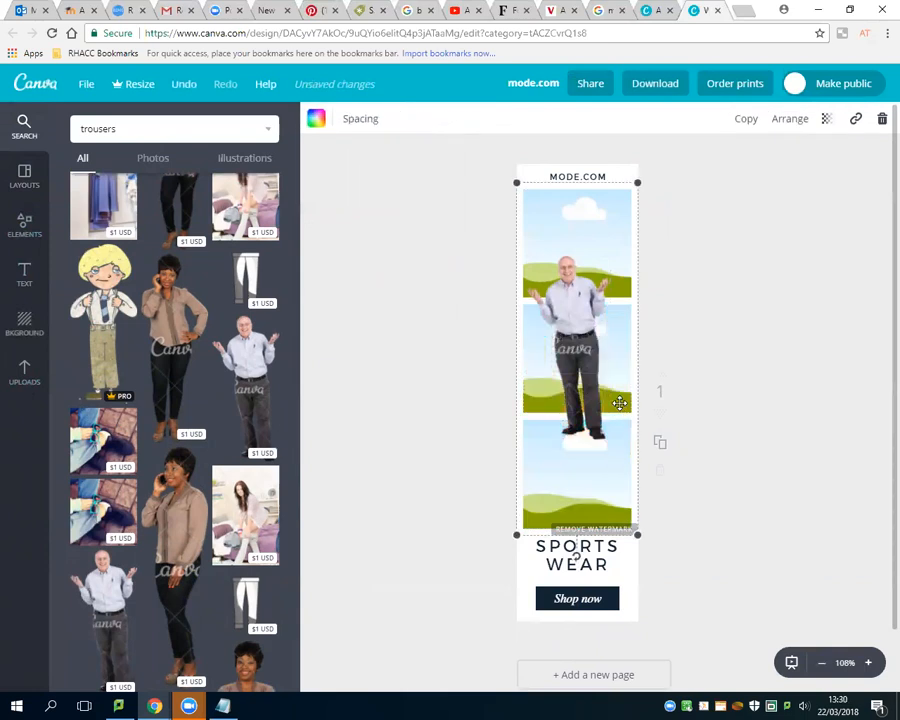
Move the man cutout up and crop it down to the torso and trousers.
{"action": "left_click_drag", "start_coordinate": [601, 284], "coordinate": [598, 230]}
{"action": "double_click", "coordinate": [588, 350]}
{"action": "mouse_move", "coordinate": [569, 317]}
{"action": "left_mouse_down"}
{"action": "mouse_move", "coordinate": [577, 358]}
{"action": "mouse_move", "coordinate": [558, 314]}
{"action": "left_mouse_up"}
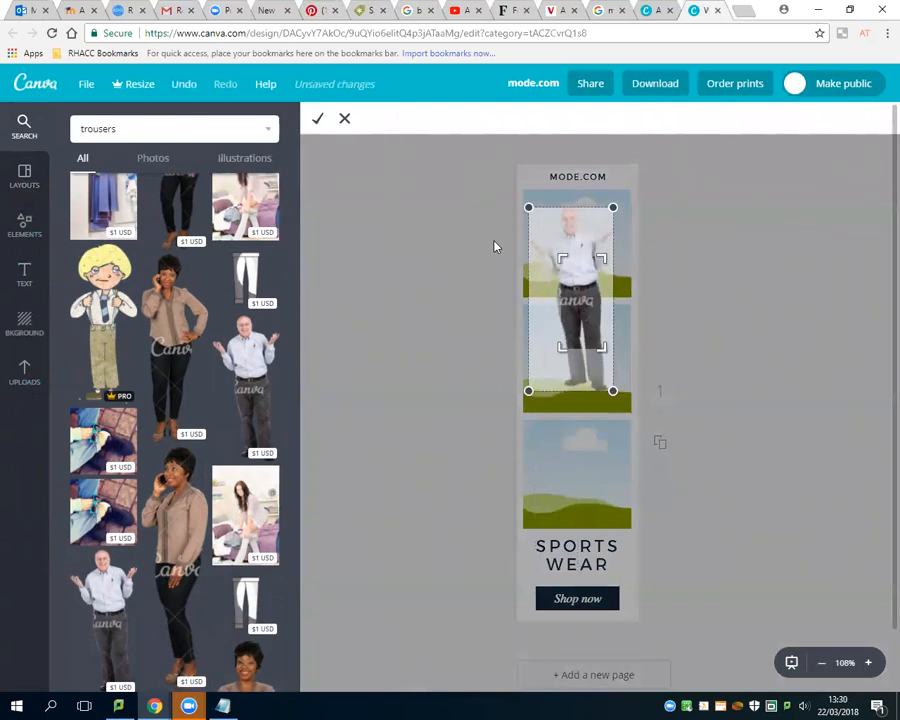
{"action": "left_click", "coordinate": [318, 118]}
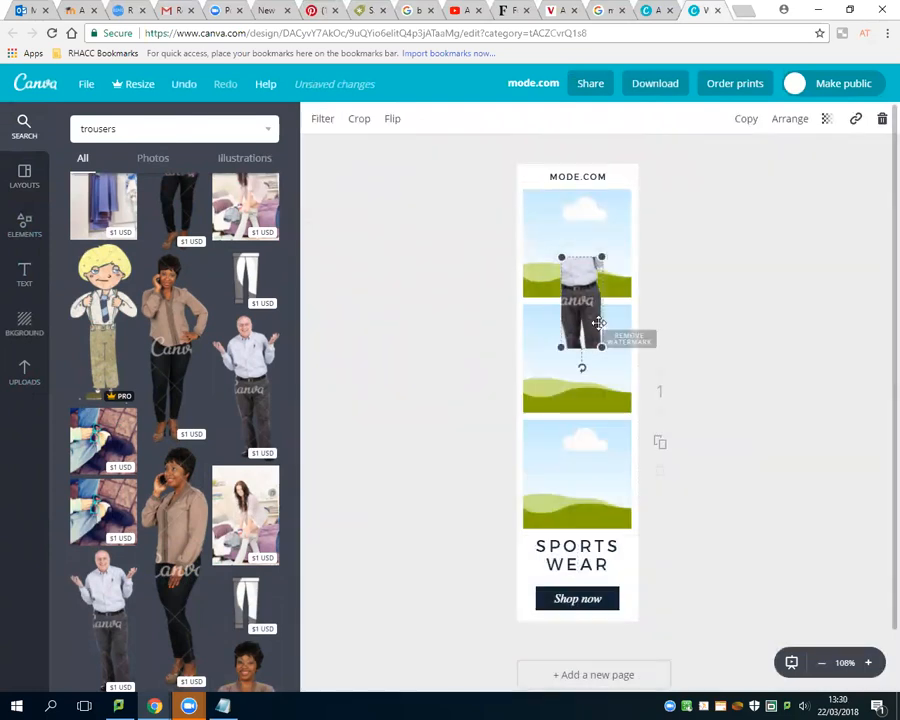
Undo the recent changes to restore the middle and bottom clothing photos.
{"action": "key", "text": "ctrl+z"}
{"action": "key", "text": "ctrl+z"}
{"action": "key", "text": "ctrl+z"}
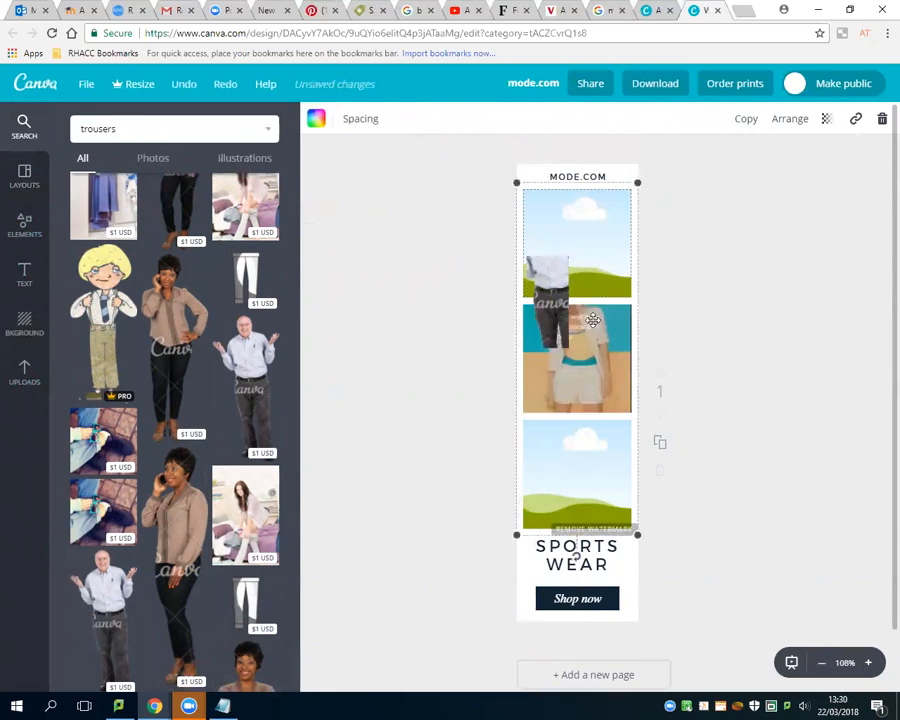
{"action": "left_click", "coordinate": [715, 370]}
{"action": "left_click", "coordinate": [597, 469]}
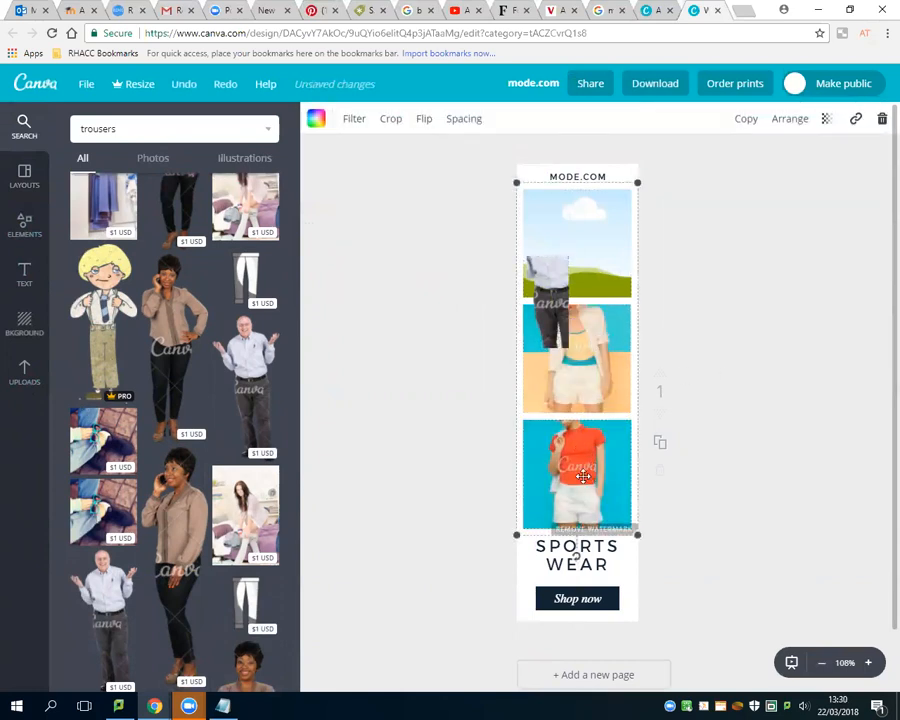
Place the cropped trousers image in the top frame and add the cutout of the woman on the phone over the lower photos.
{"action": "double_click", "coordinate": [583, 477]}
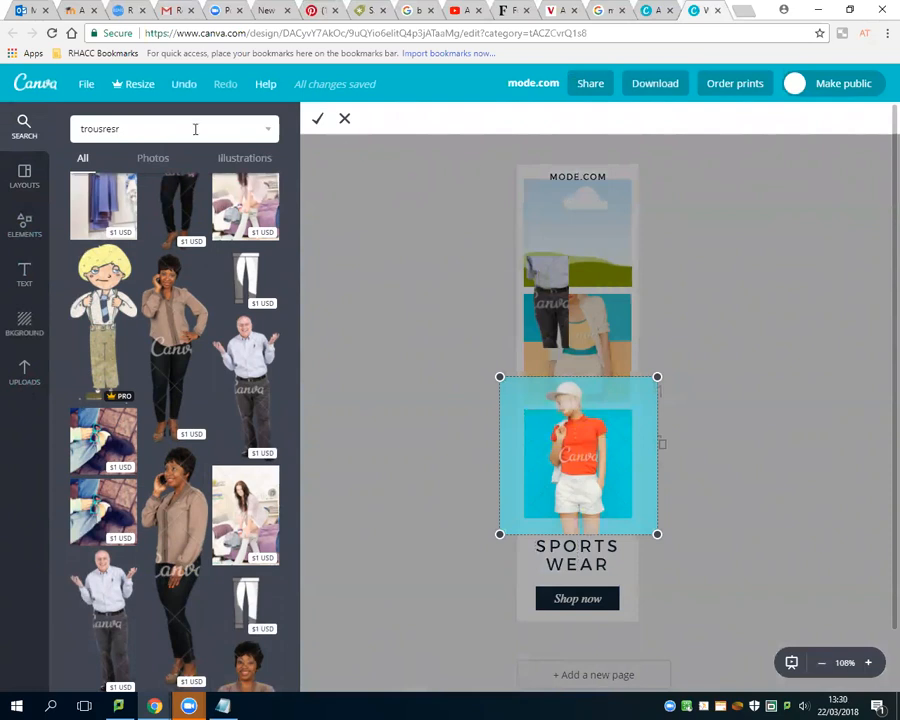
{"action": "left_click_drag", "start_coordinate": [188, 500], "coordinate": [548, 266]}
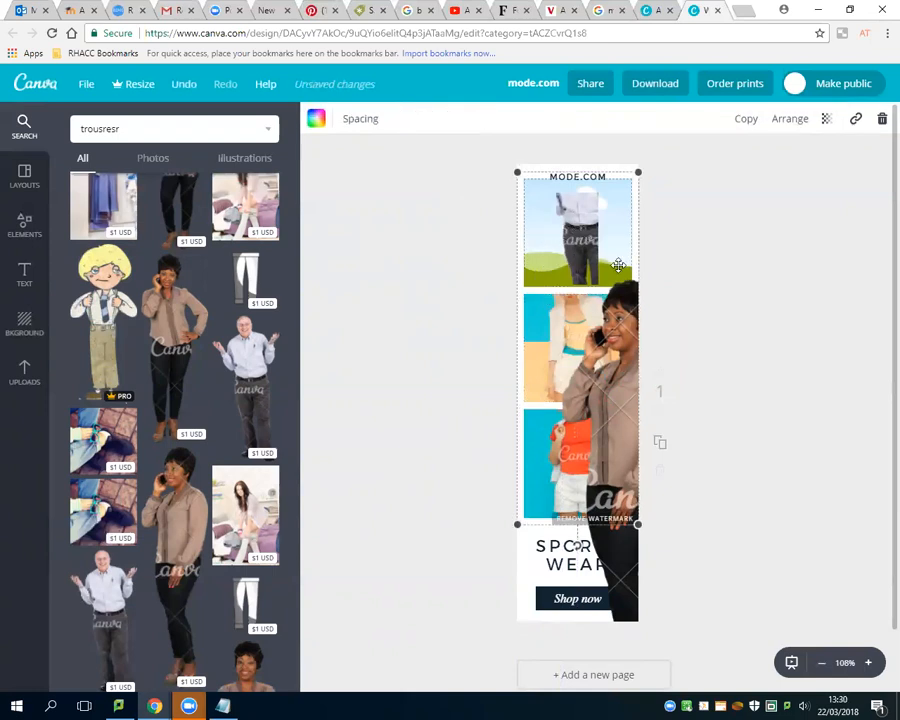
{"action": "left_click", "coordinate": [521, 351]}
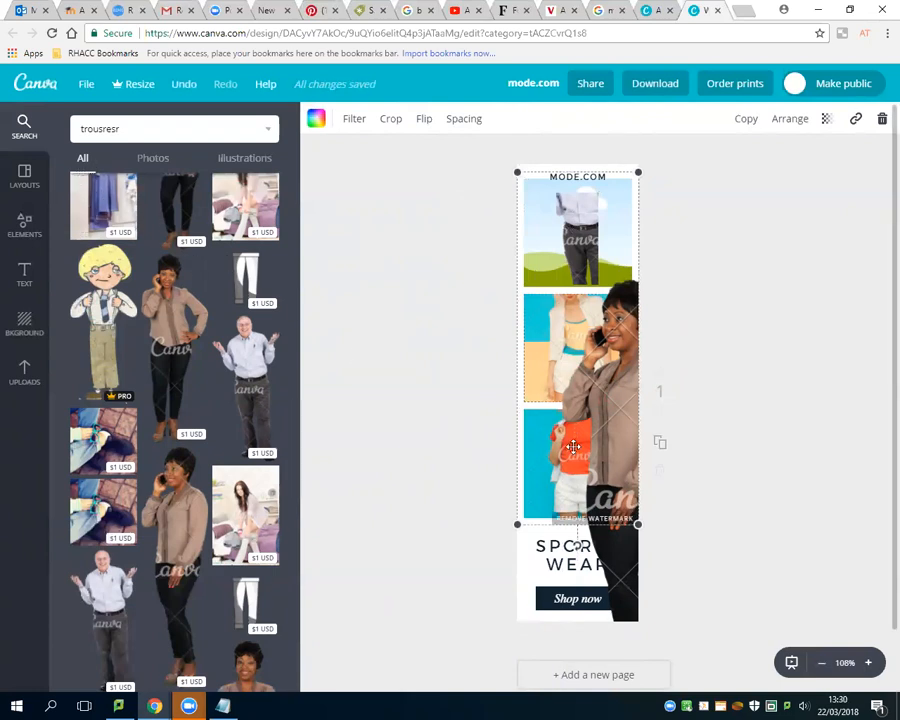
Open the Shop now text below the SPORTS WEAR heading for editing.
{"action": "left_click", "coordinate": [548, 541]}
{"action": "scroll", "coordinate": [576, 516], "scroll_direction": "down", "scroll_amount": 1}
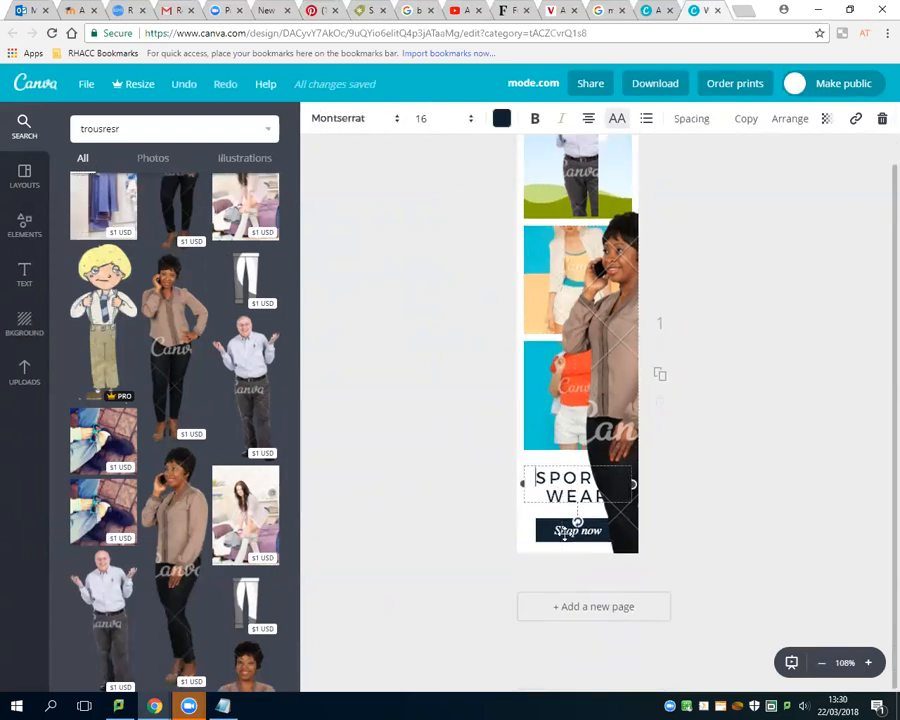
{"action": "left_click", "coordinate": [575, 533]}
{"action": "left_click", "coordinate": [551, 533]}
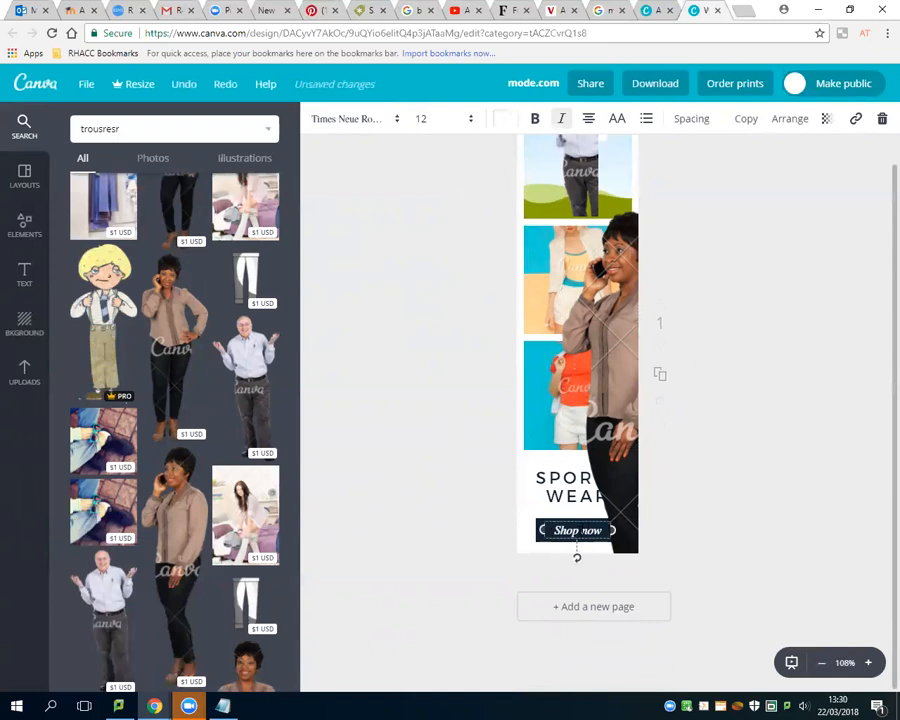
{"action": "left_click", "coordinate": [549, 528]}
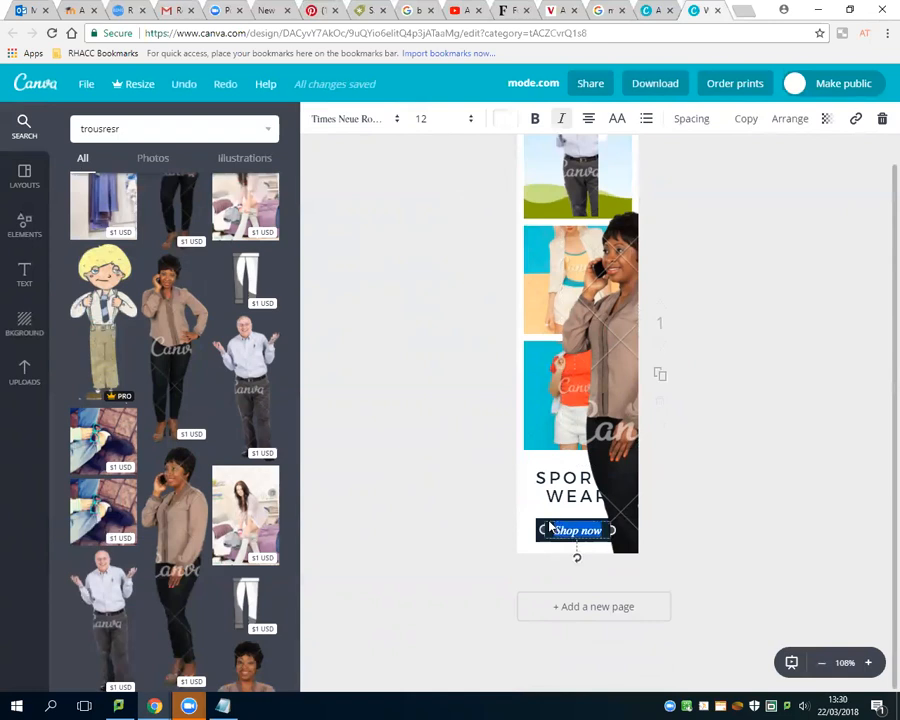
{"action": "scroll", "coordinate": [586, 452], "scroll_direction": "up", "scroll_amount": 1}
{"action": "scroll", "coordinate": [549, 494], "scroll_direction": "down", "scroll_amount": 1}
{"action": "scroll", "coordinate": [581, 423], "scroll_direction": "up", "scroll_amount": 1}
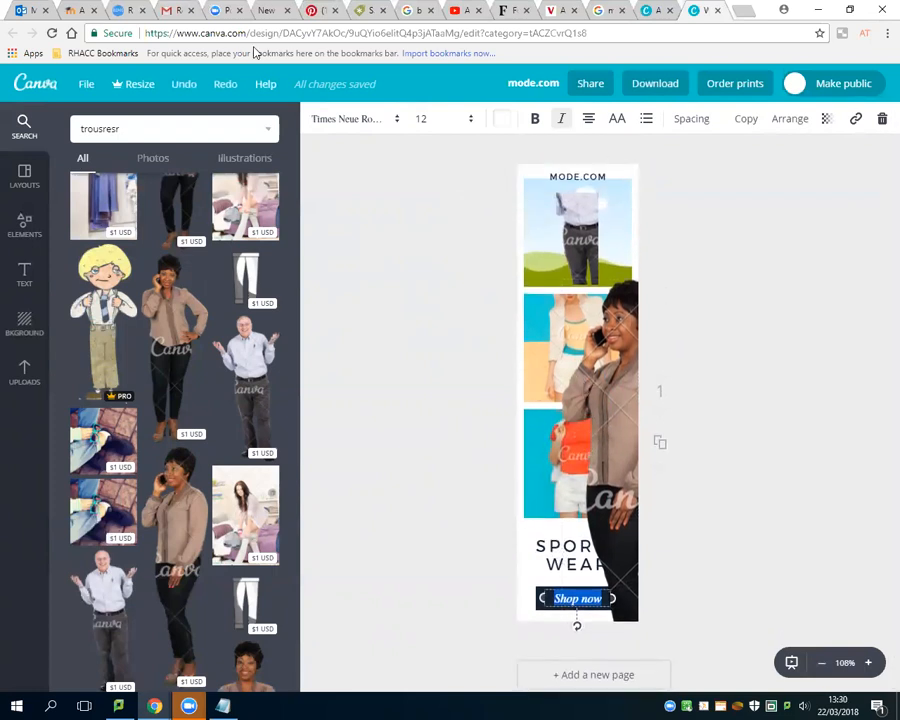
Switch to the Moodle assignment page and review what the banner advert must contain, including key message, graphics quality, size and dimensions.
{"action": "left_click", "coordinate": [88, 9]}
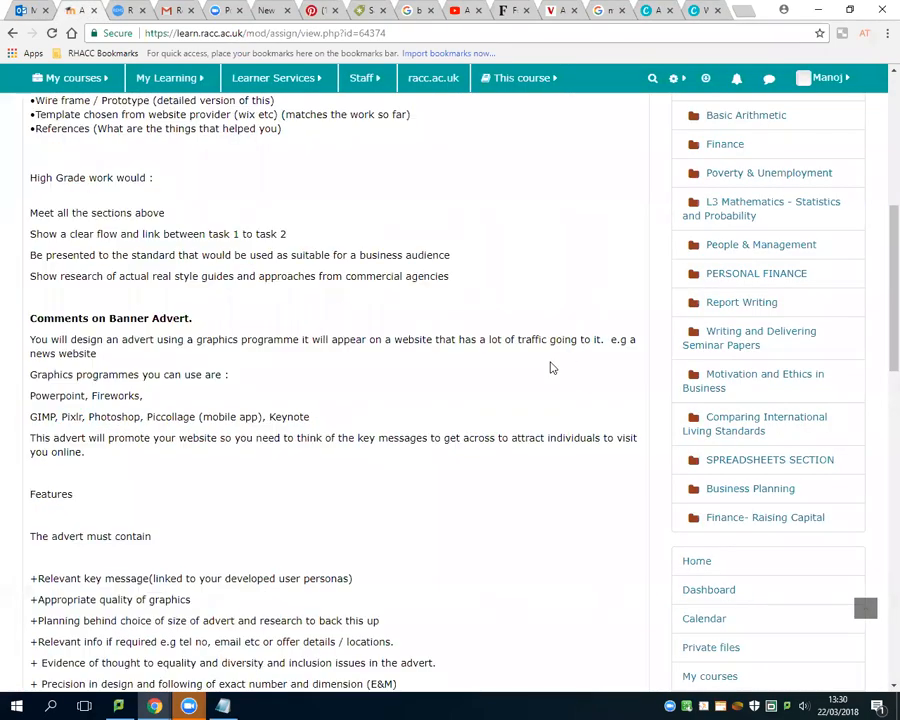
{"action": "scroll", "coordinate": [265, 368], "scroll_direction": "down", "scroll_amount": 2}
{"action": "left_click_drag", "start_coordinate": [386, 366], "coordinate": [24, 370]}
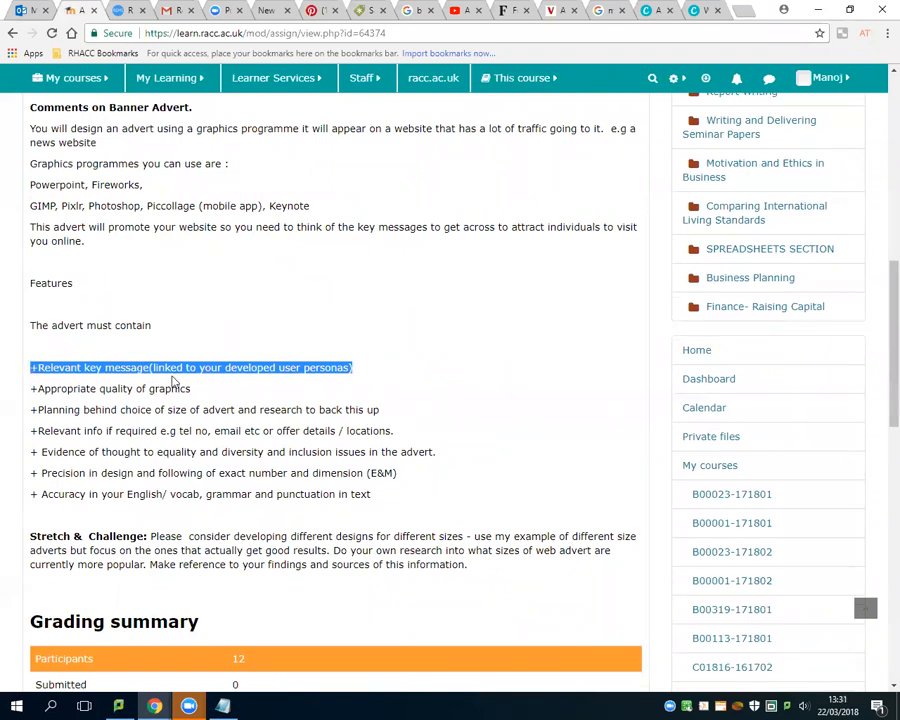
{"action": "left_click", "coordinate": [218, 397]}
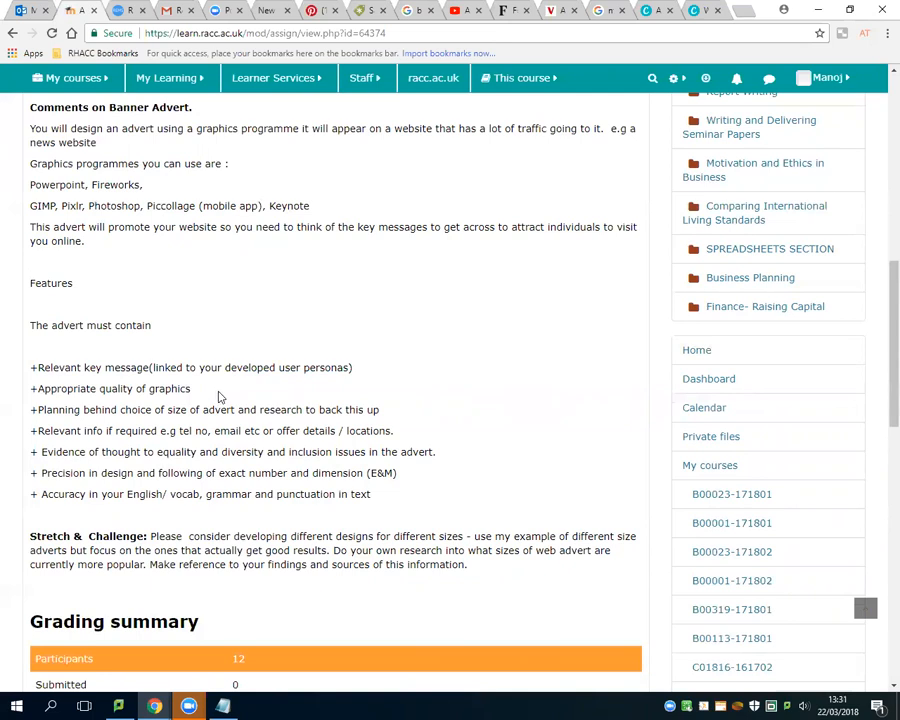
{"action": "left_click_drag", "start_coordinate": [191, 389], "coordinate": [31, 389]}
{"action": "left_click_drag", "start_coordinate": [175, 410], "coordinate": [181, 410]}
{"action": "scroll", "coordinate": [412, 420], "scroll_direction": "down", "scroll_amount": 1}
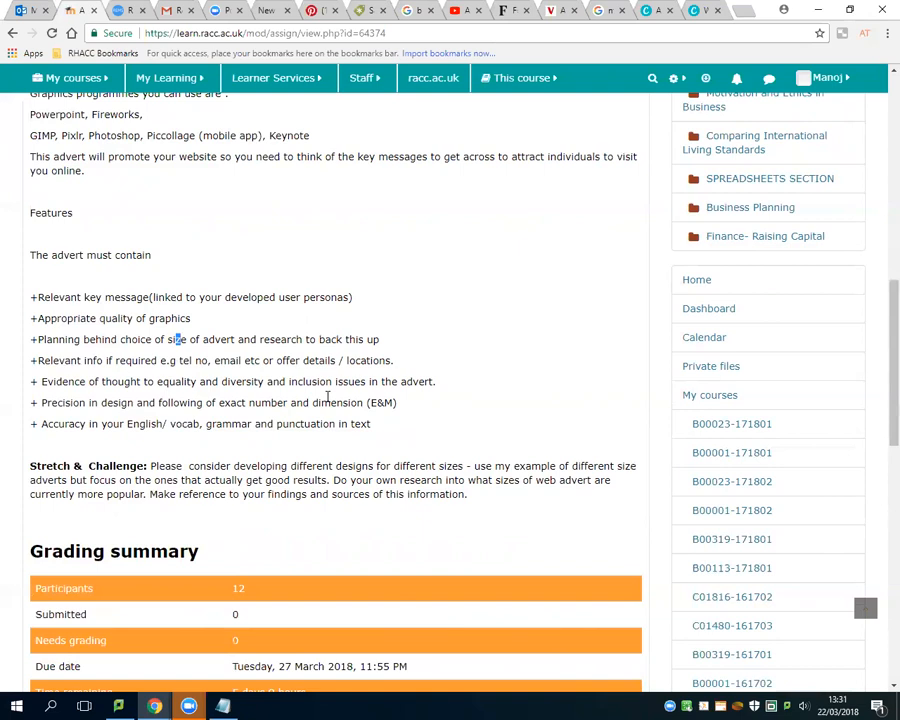
{"action": "left_click_drag", "start_coordinate": [397, 403], "coordinate": [54, 407]}
{"action": "left_click", "coordinate": [414, 426]}
Review the graphics programmes permitted for the banner advert, such as GIMP, Pixlr, Photoshop and Keynote.
{"action": "scroll", "coordinate": [455, 426], "scroll_direction": "up", "scroll_amount": 4}
{"action": "left_click_drag", "start_coordinate": [88, 347], "coordinate": [57, 346]}
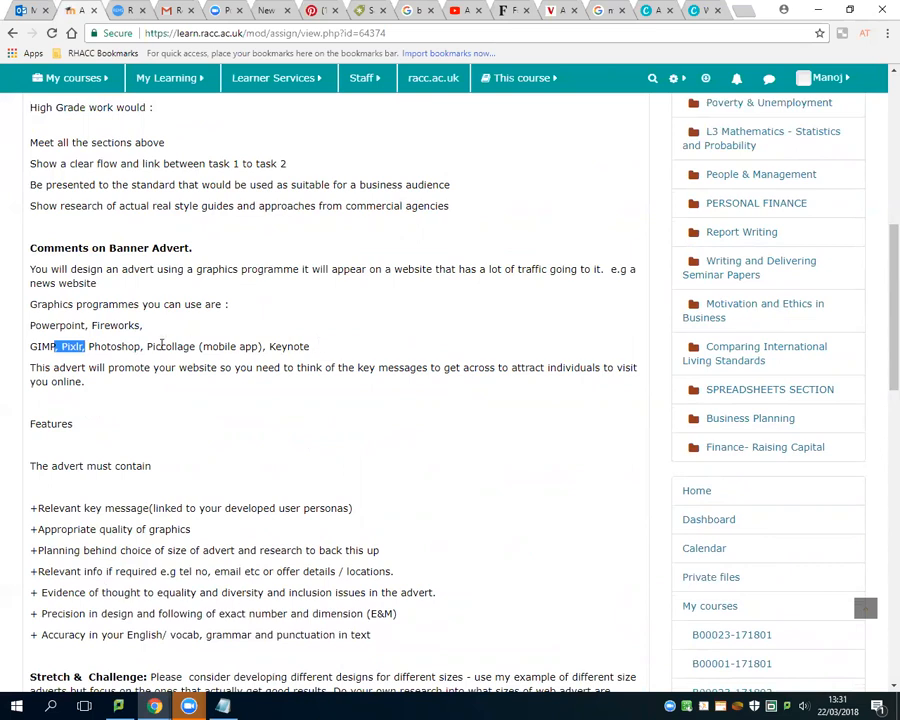
{"action": "left_click_drag", "start_coordinate": [146, 346], "coordinate": [88, 345]}
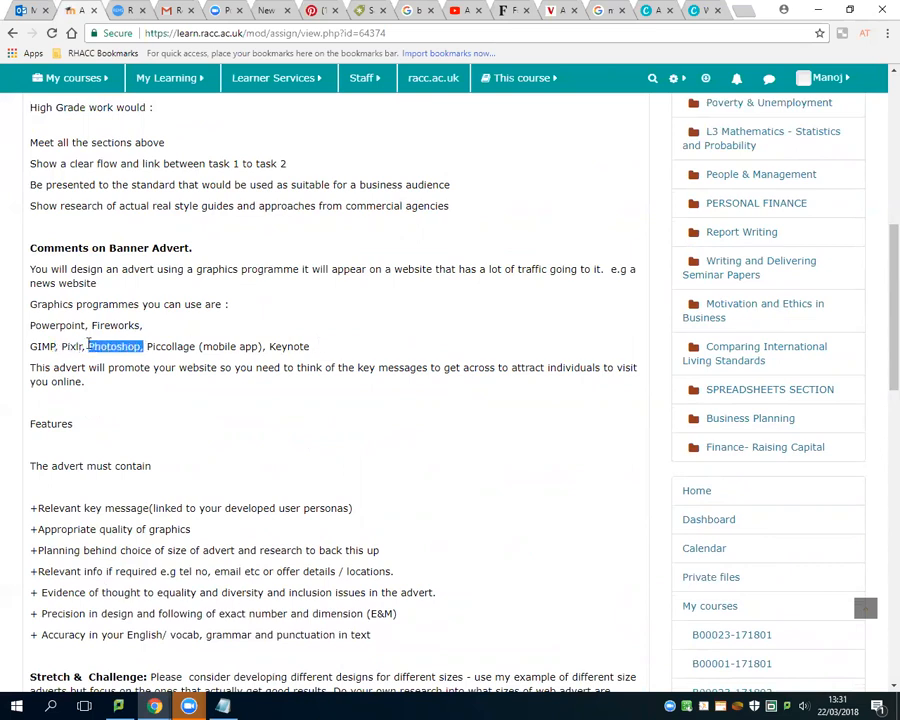
{"action": "left_click", "coordinate": [72, 362]}
{"action": "double_click", "coordinate": [42, 346]}
{"action": "left_click", "coordinate": [87, 381]}
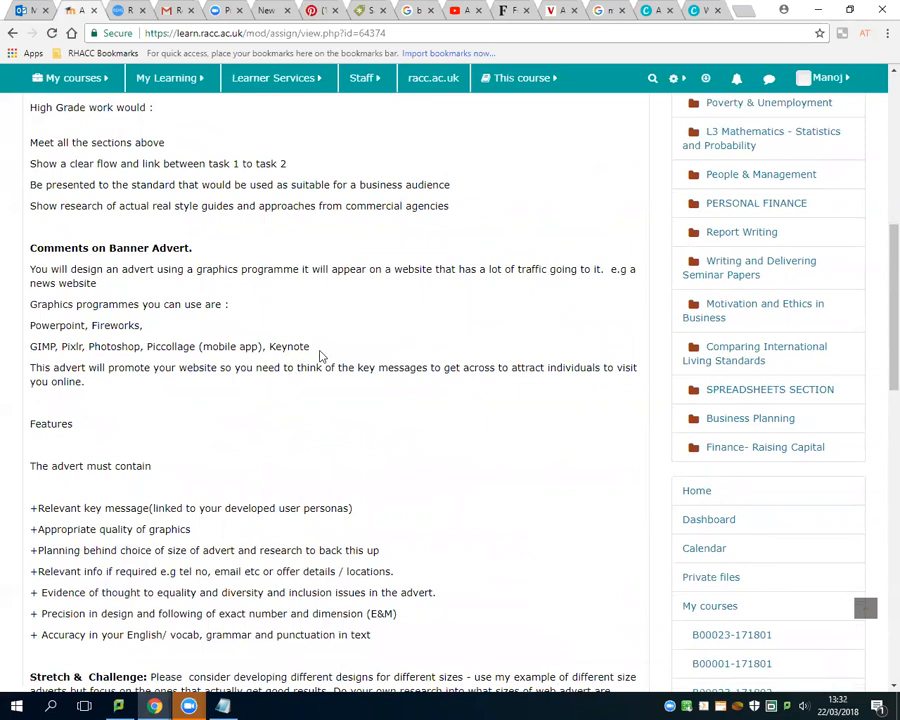
{"action": "left_click_drag", "start_coordinate": [311, 347], "coordinate": [278, 348]}
{"action": "scroll", "coordinate": [333, 360], "scroll_direction": "down", "scroll_amount": 1}
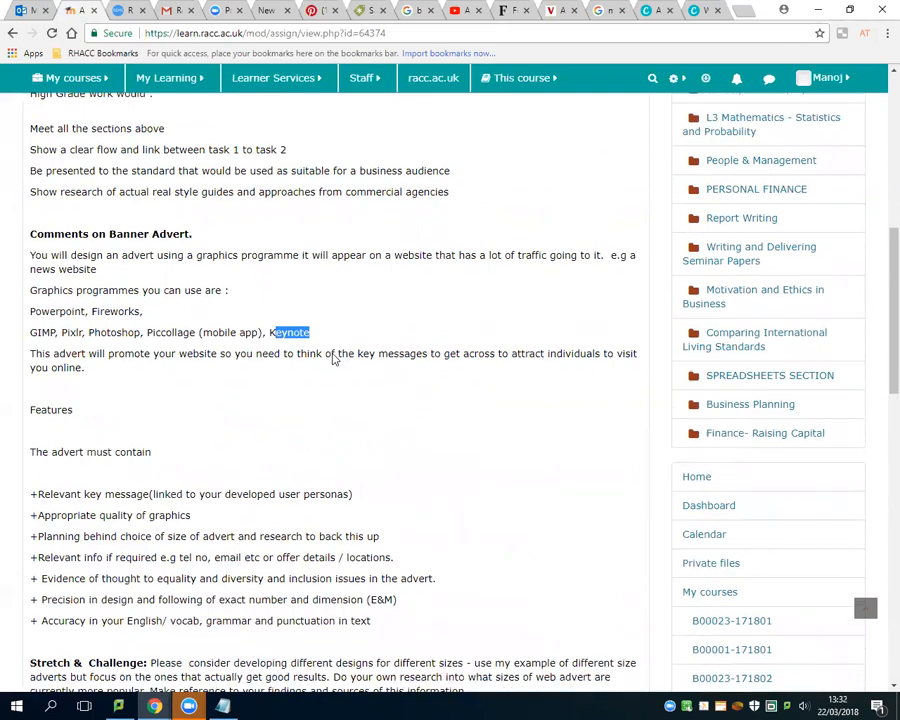
Return from the assignment brief to the course section listing the website design tasks.
{"action": "scroll", "coordinate": [333, 360], "scroll_direction": "up", "scroll_amount": 3}
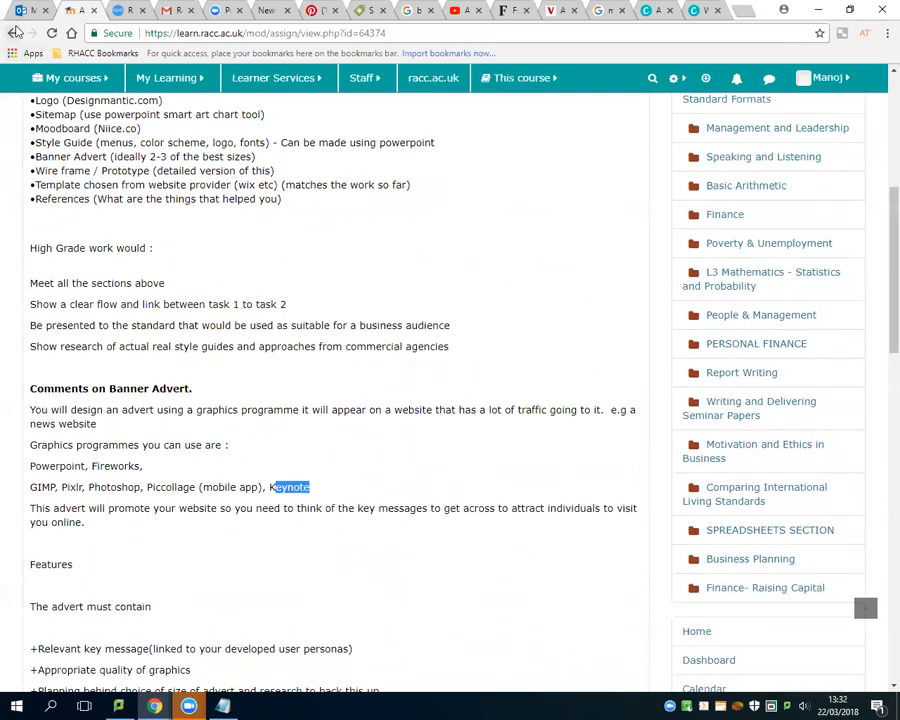
{"action": "mouse_move", "coordinate": [73, 77]}
{"action": "left_click", "coordinate": [300, 250]}
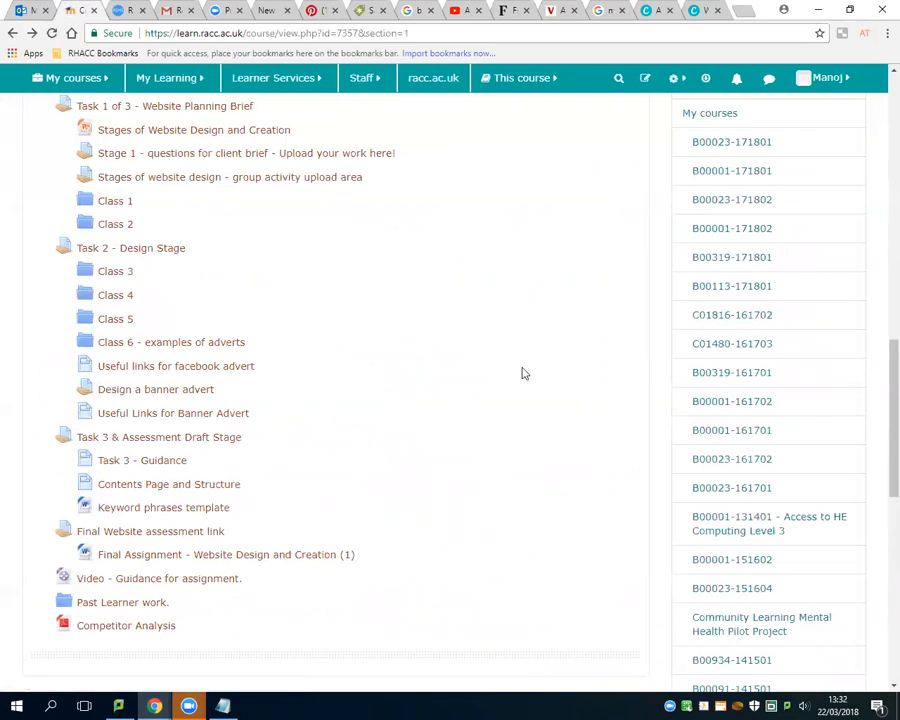